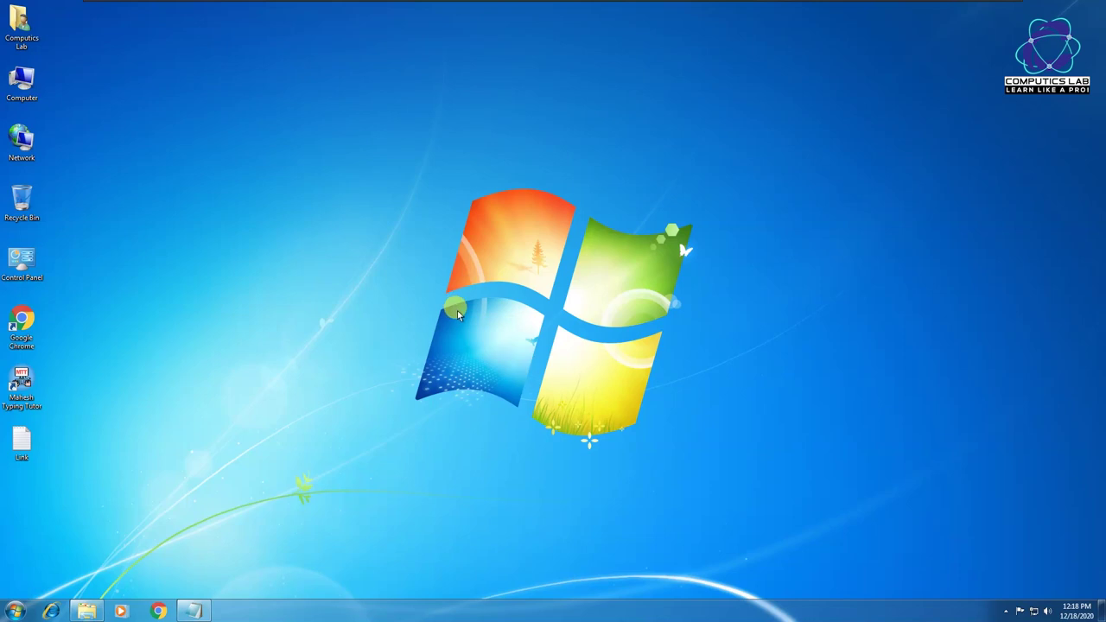
# - Copy the DotNet Framework 4.7.2 download link from the open Link note, then minimize the note
pyautogui.click(193, 611)
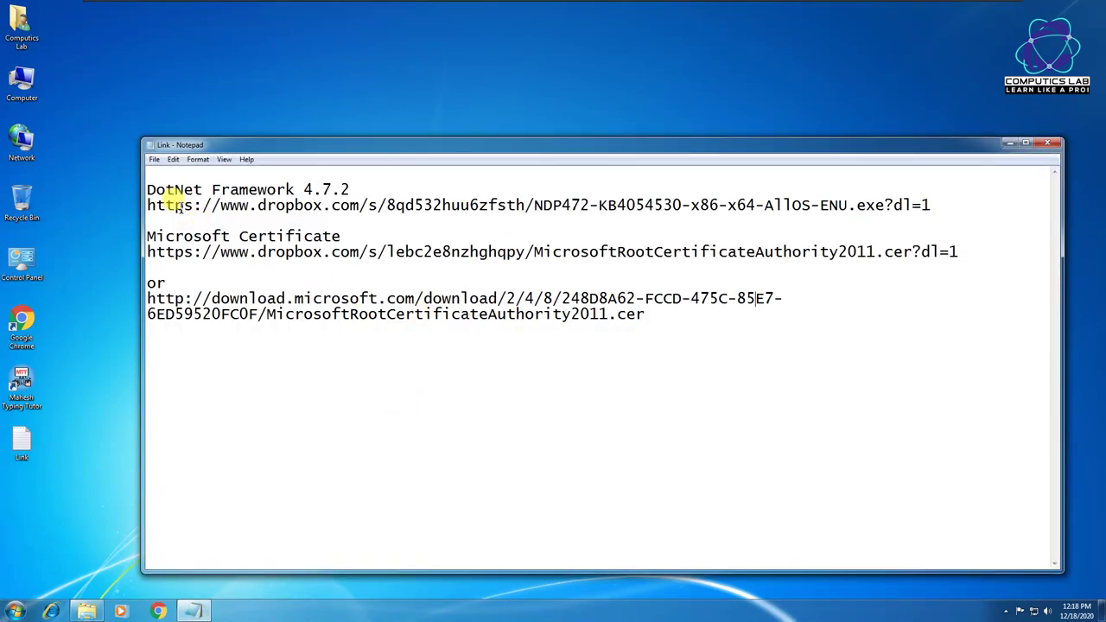
pyautogui.moveTo(146, 189); pyautogui.dragTo(350, 189)
pyautogui.moveTo(147, 206); pyautogui.dragTo(962, 198)
pyautogui.rightClick(920, 208)
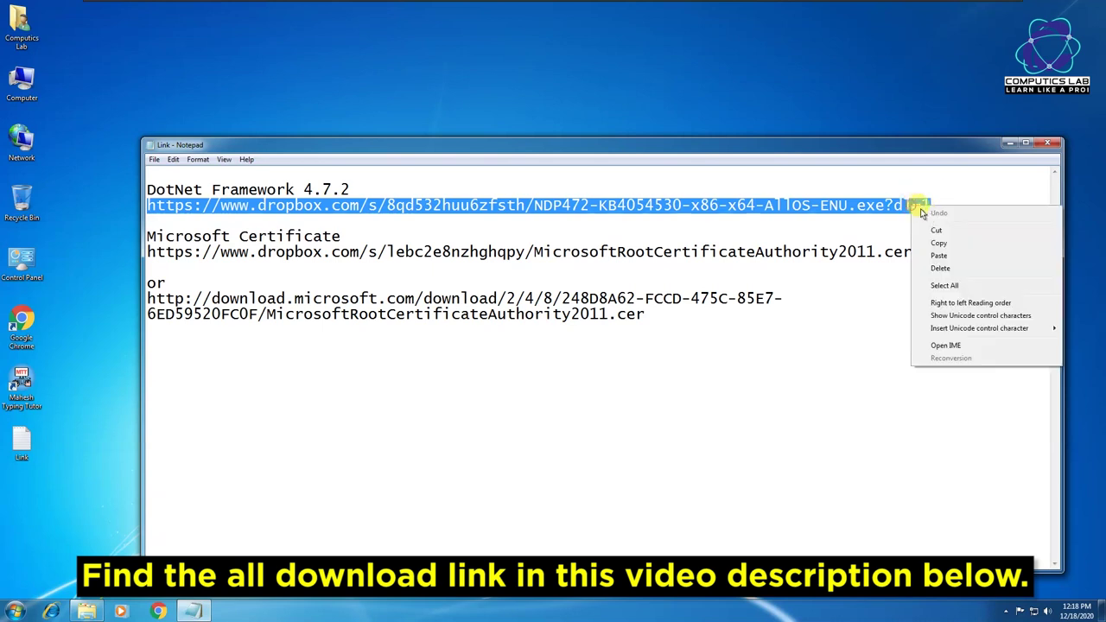
pyautogui.click(969, 245)
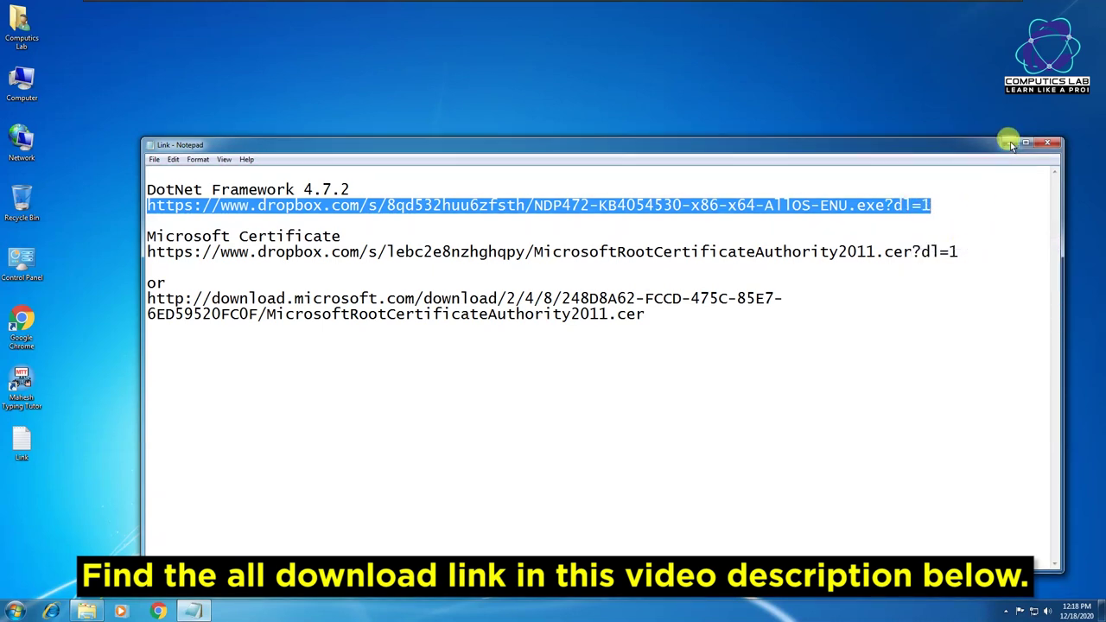
pyautogui.click(1008, 143)
# - Switch to Chrome, download NDP472-KB4054530-x86-x64-AllOS-ENU.exe from the copied link and show the file in its folder
pyautogui.click(158, 611)
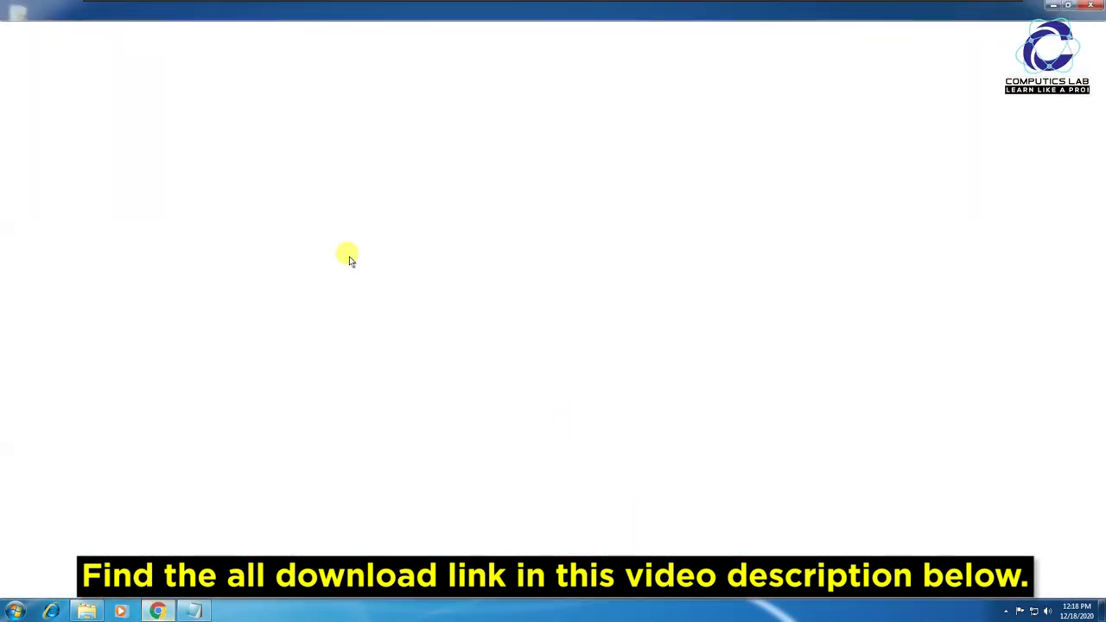
pyautogui.rightClick(95, 29)
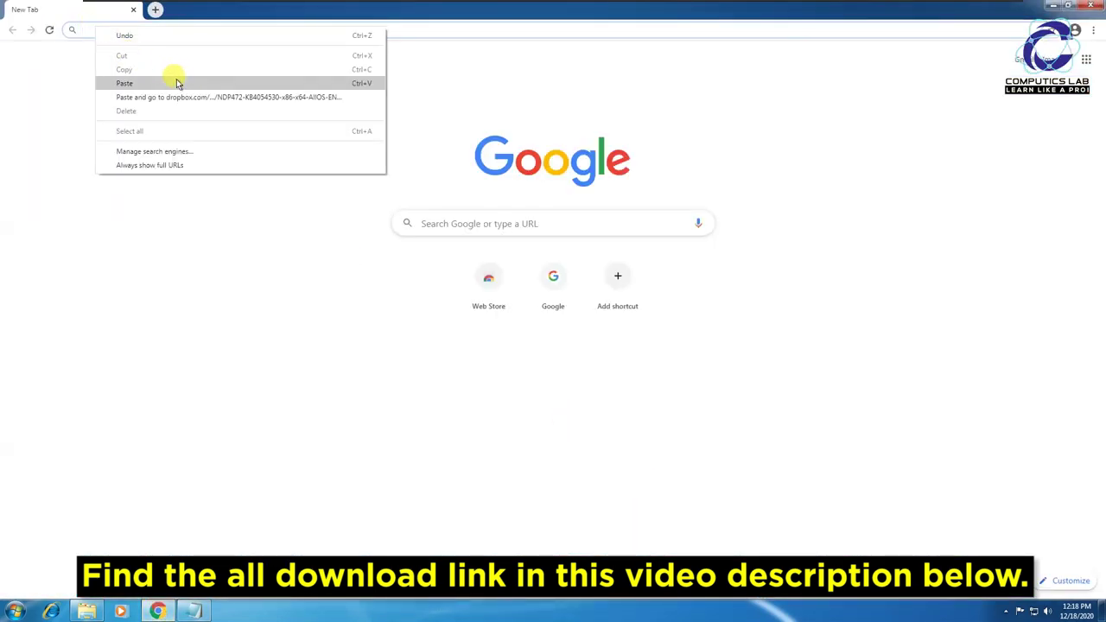
pyautogui.click(350, 98)
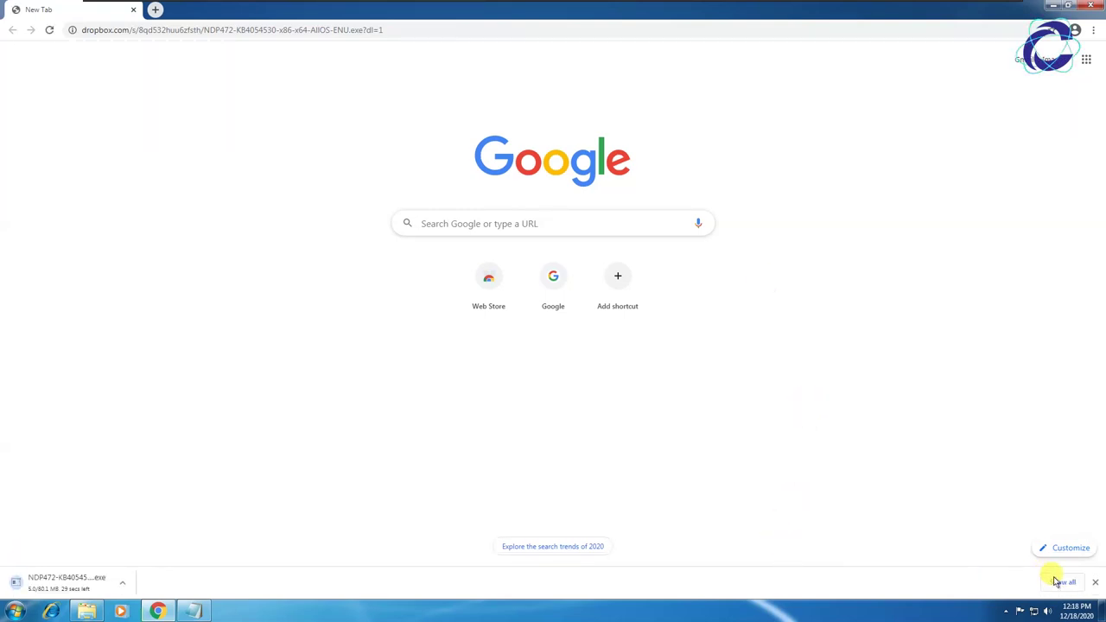
pyautogui.click(1054, 577)
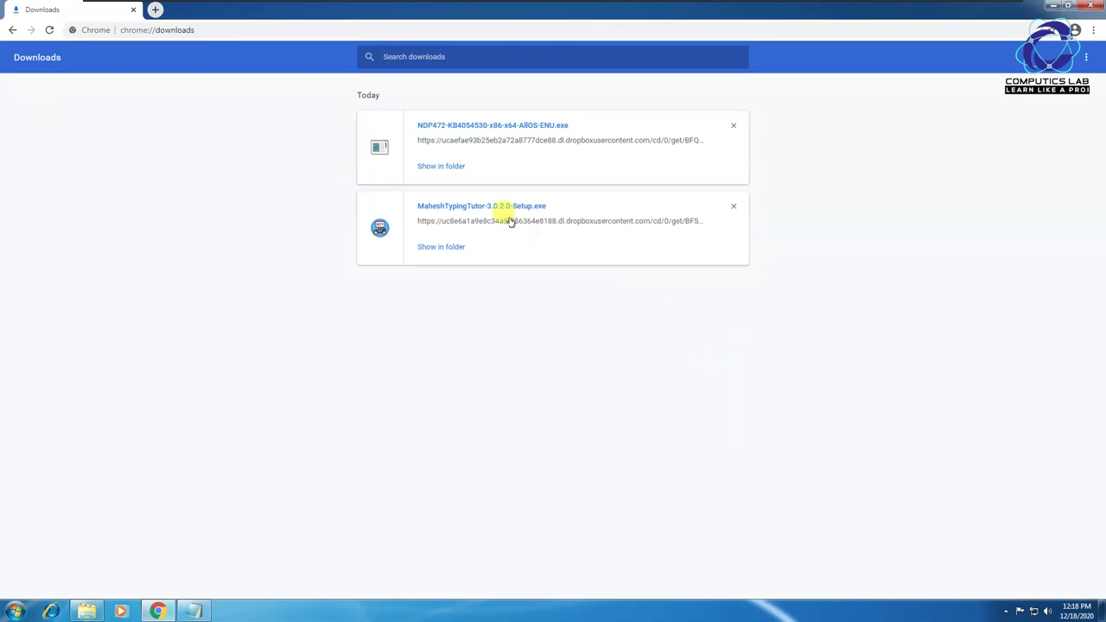
pyautogui.click(439, 166)
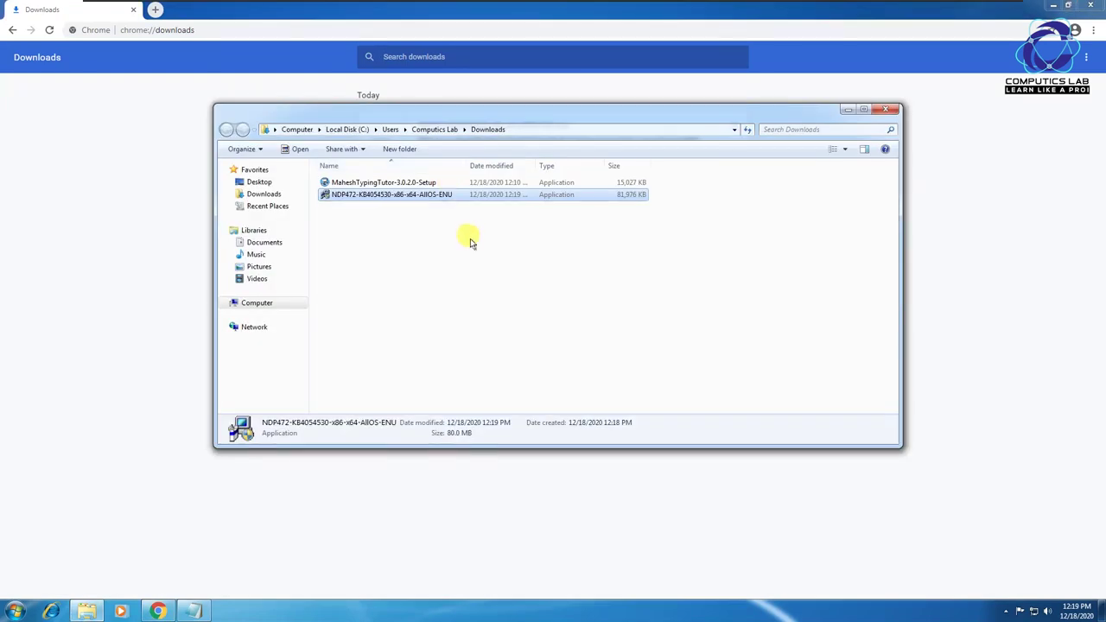
# - Try to install .NET Framework 4.7.2 by running the NDP472 installer as administrator and accepting the license terms
pyautogui.rightClick(417, 195)
pyautogui.click(517, 216)
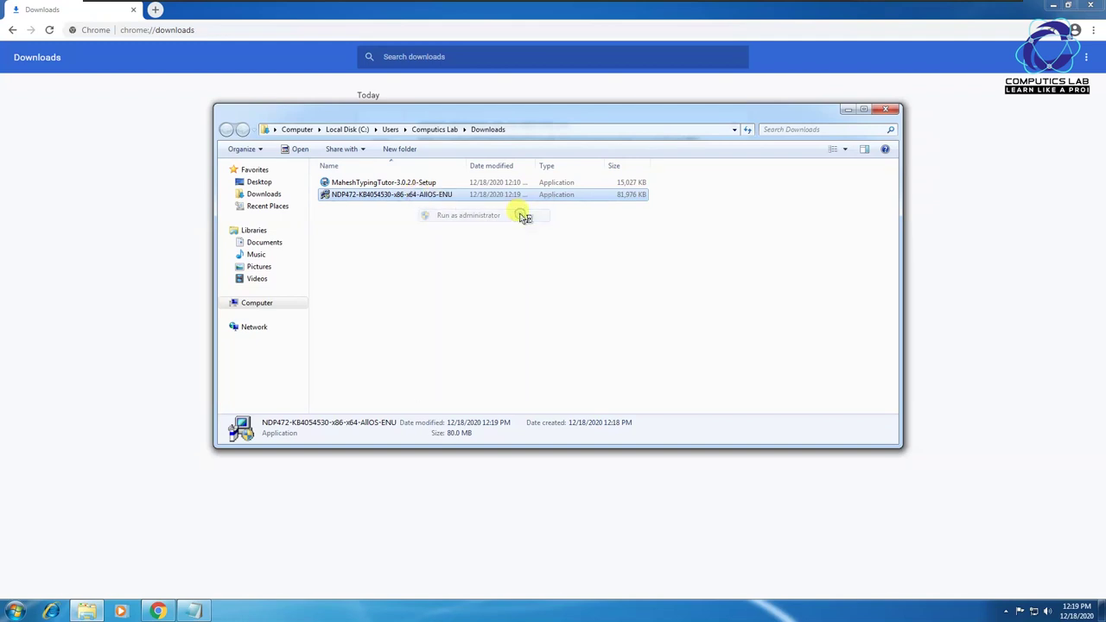
pyautogui.click(609, 309)
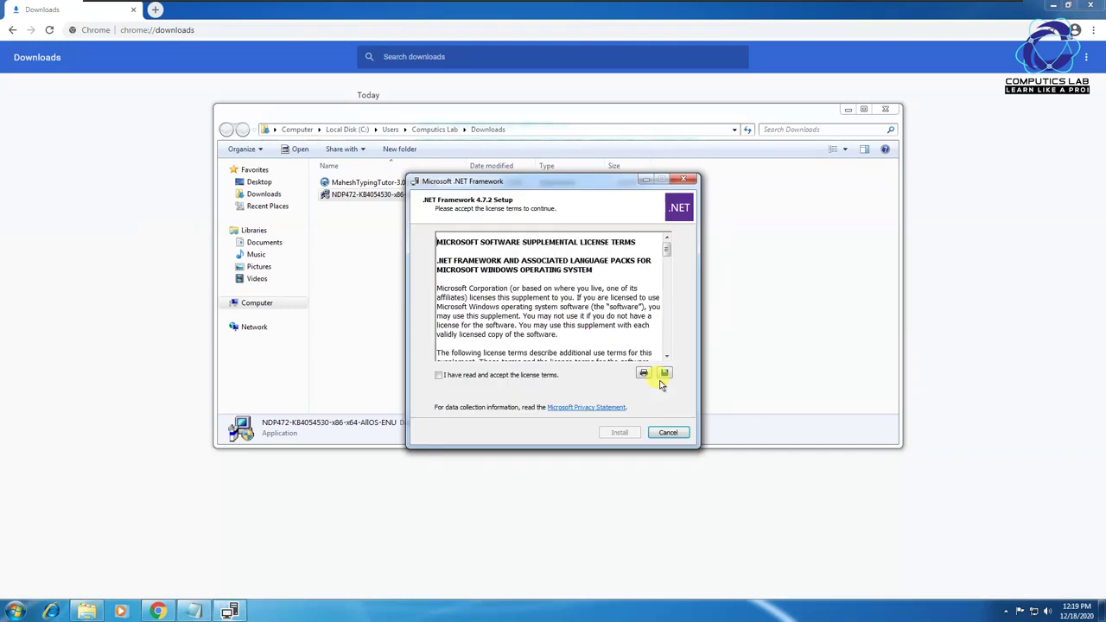
pyautogui.click(466, 376)
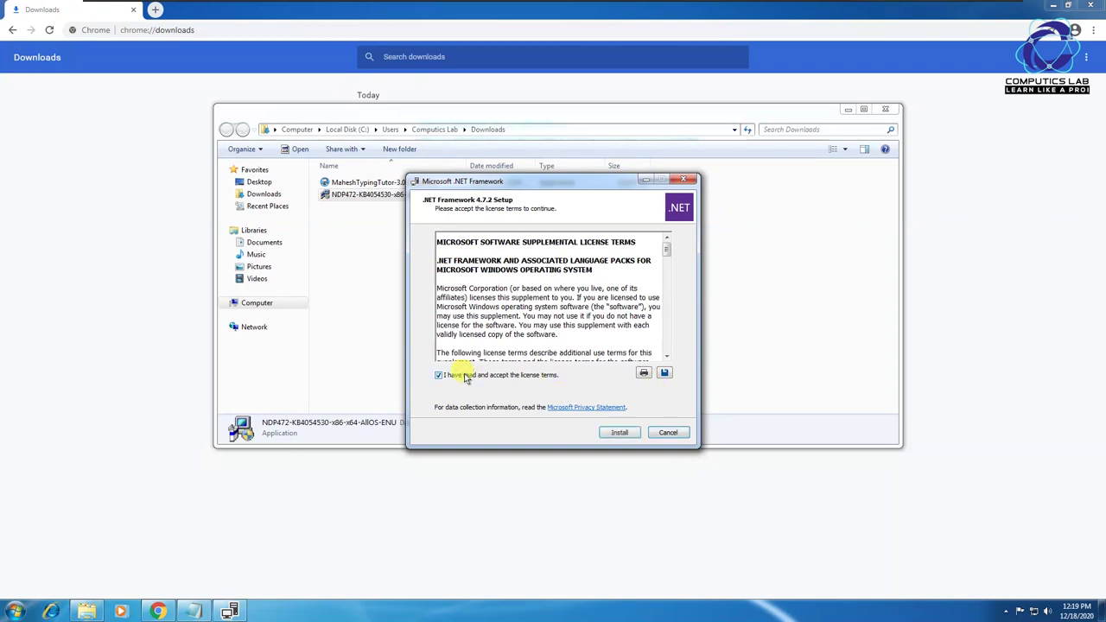
pyautogui.click(619, 433)
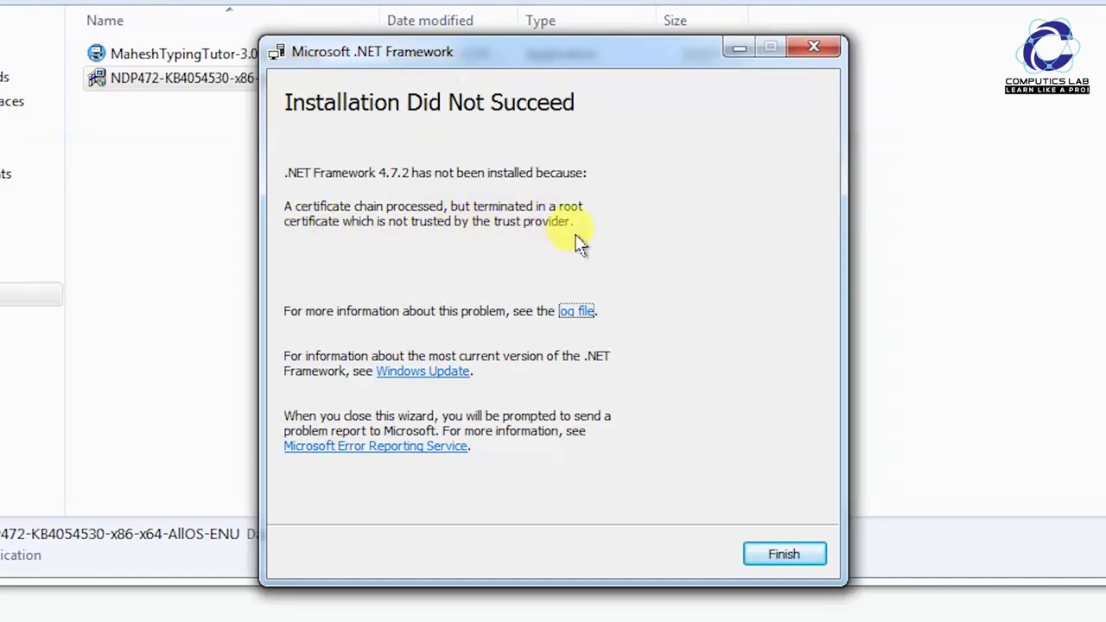
# - Minimize the browser and Downloads folder, then finish the .NET Framework setup and close the program without checking online for a solution
pyautogui.moveTo(632, 47); pyautogui.dragTo(691, 161)
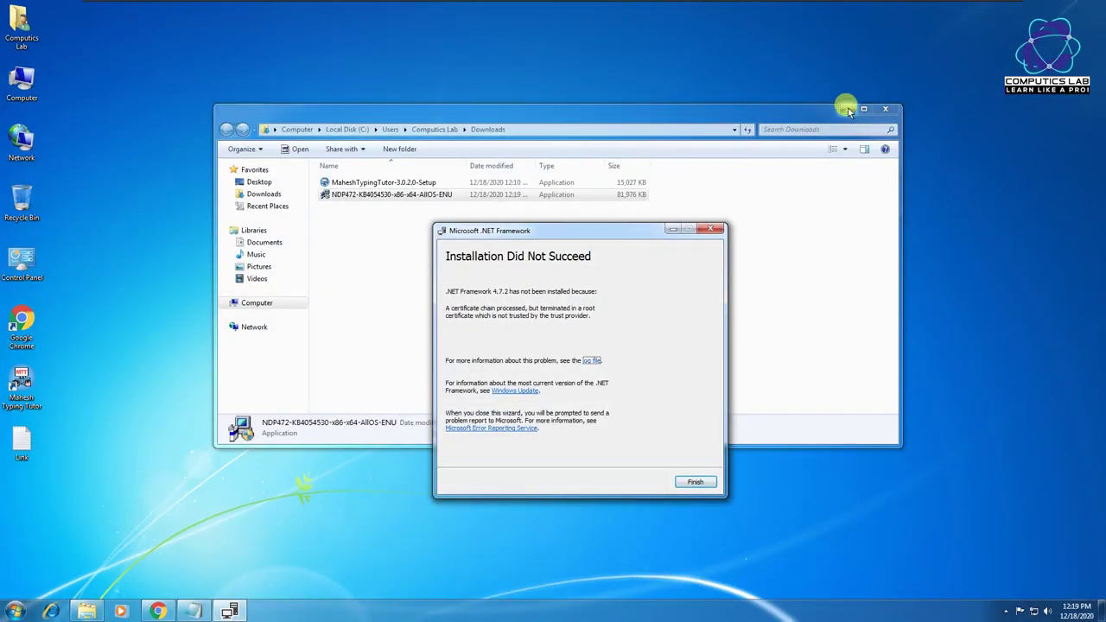
pyautogui.click(1044, 0)
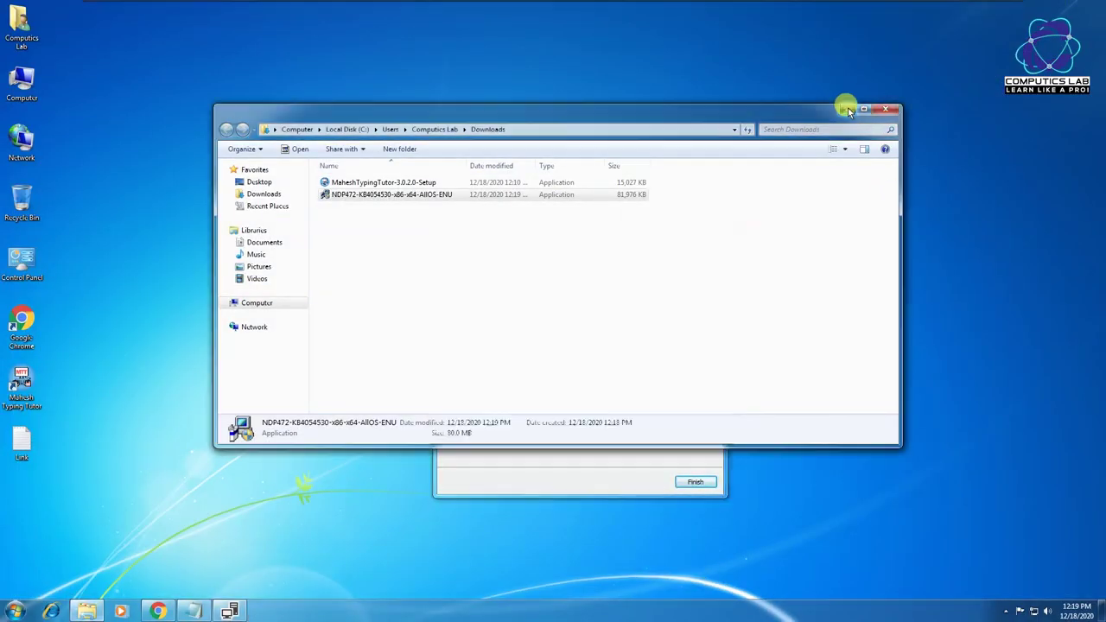
pyautogui.click(845, 109)
pyautogui.click(698, 482)
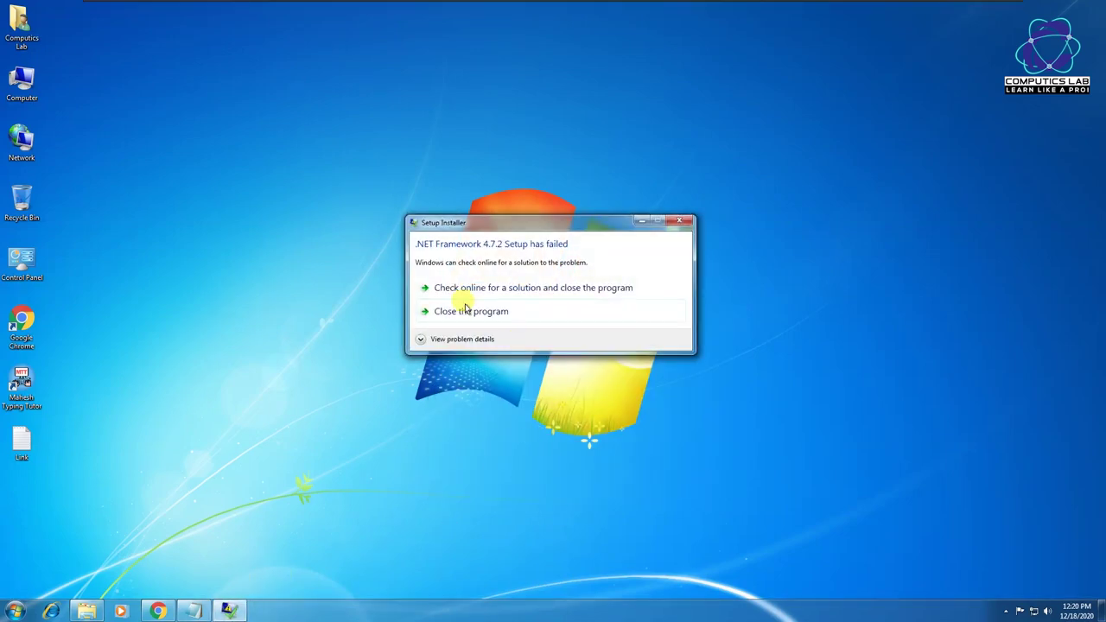
pyautogui.click(522, 311)
# - Copy the Dropbox link listed under Microsoft Certificate in the Link note, then minimize the note
pyautogui.click(190, 611)
pyautogui.moveTo(147, 236); pyautogui.dragTo(345, 236)
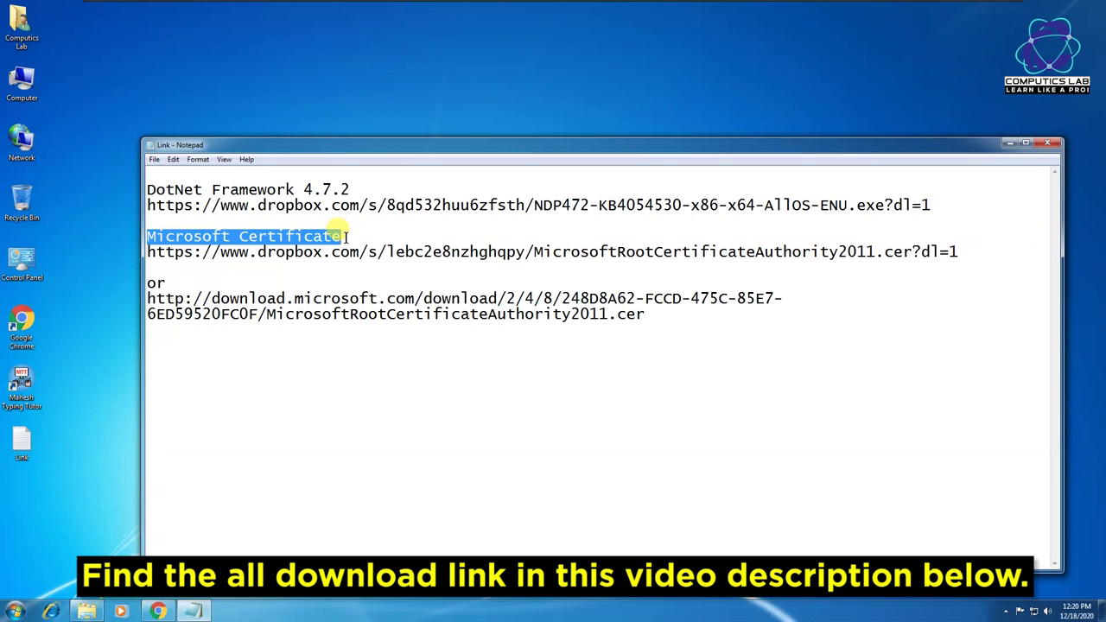
pyautogui.moveTo(147, 251); pyautogui.dragTo(944, 264)
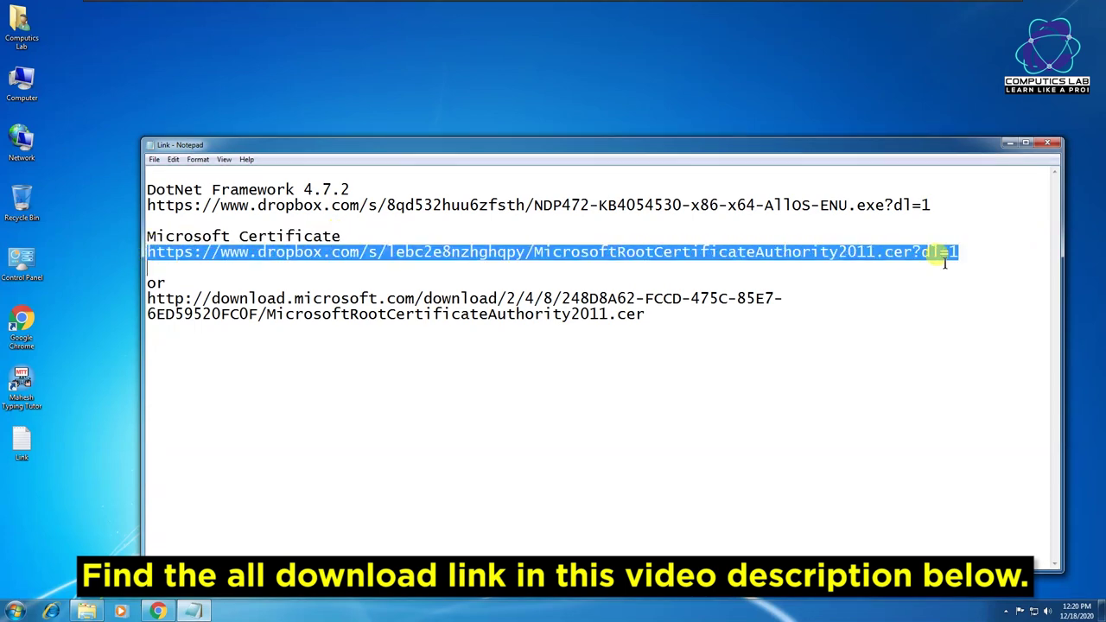
pyautogui.rightClick(947, 261)
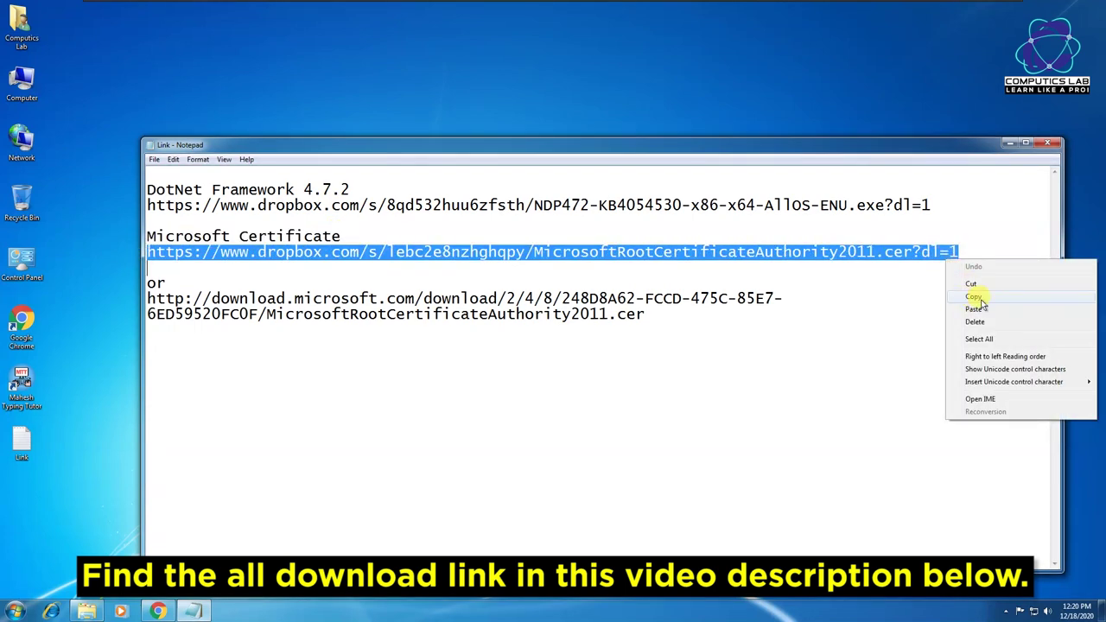
pyautogui.click(1002, 298)
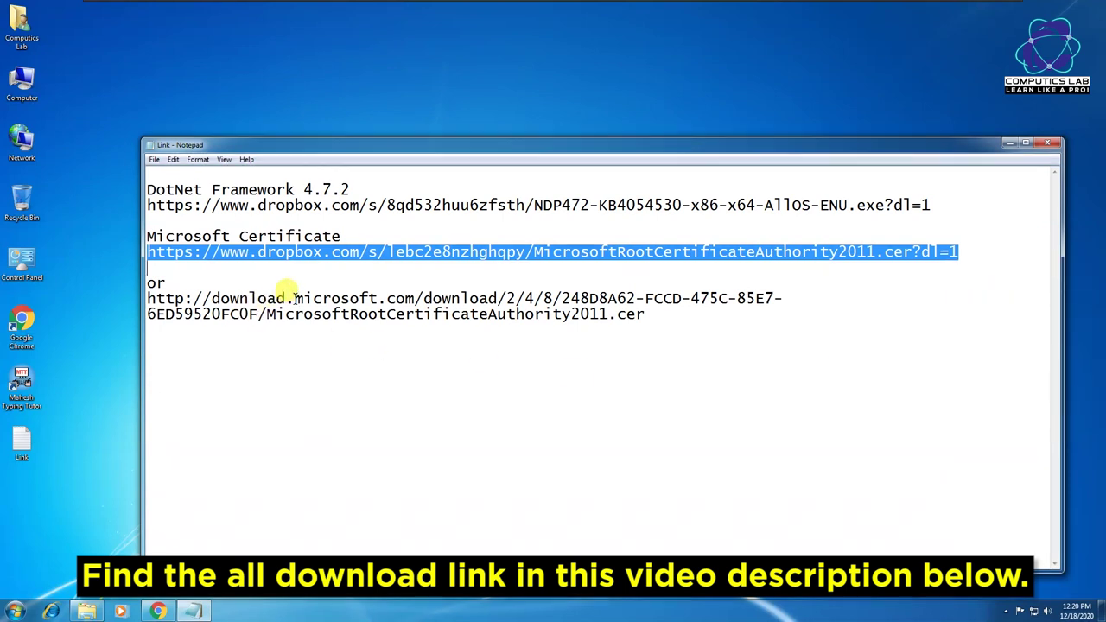
pyautogui.moveTo(294, 298); pyautogui.dragTo(387, 296)
pyautogui.moveTo(145, 298); pyautogui.dragTo(689, 315)
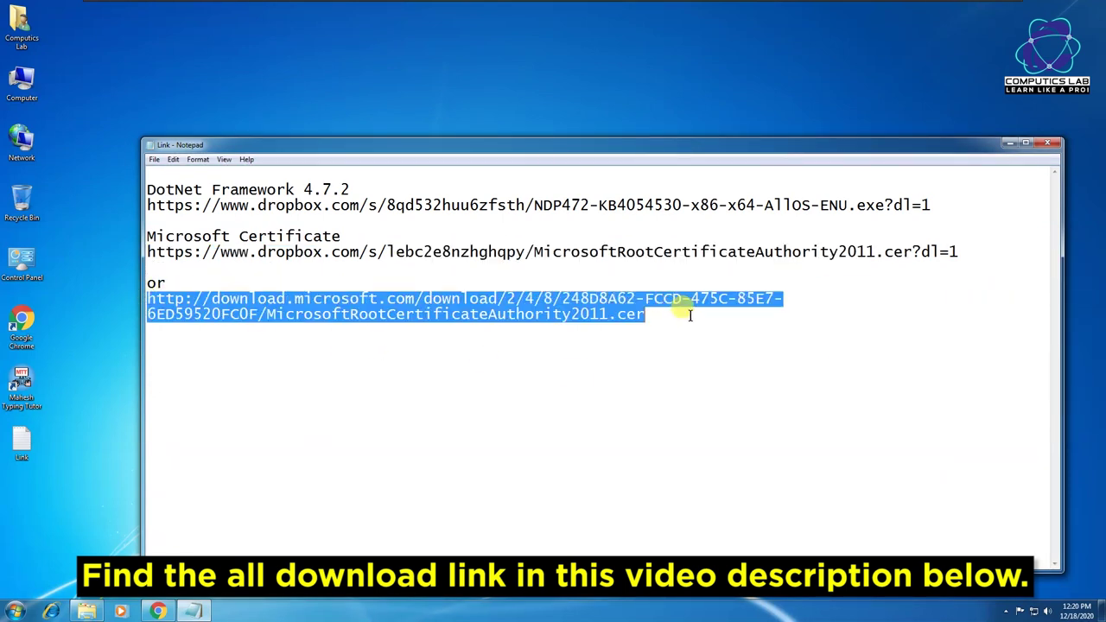
pyautogui.click(690, 316)
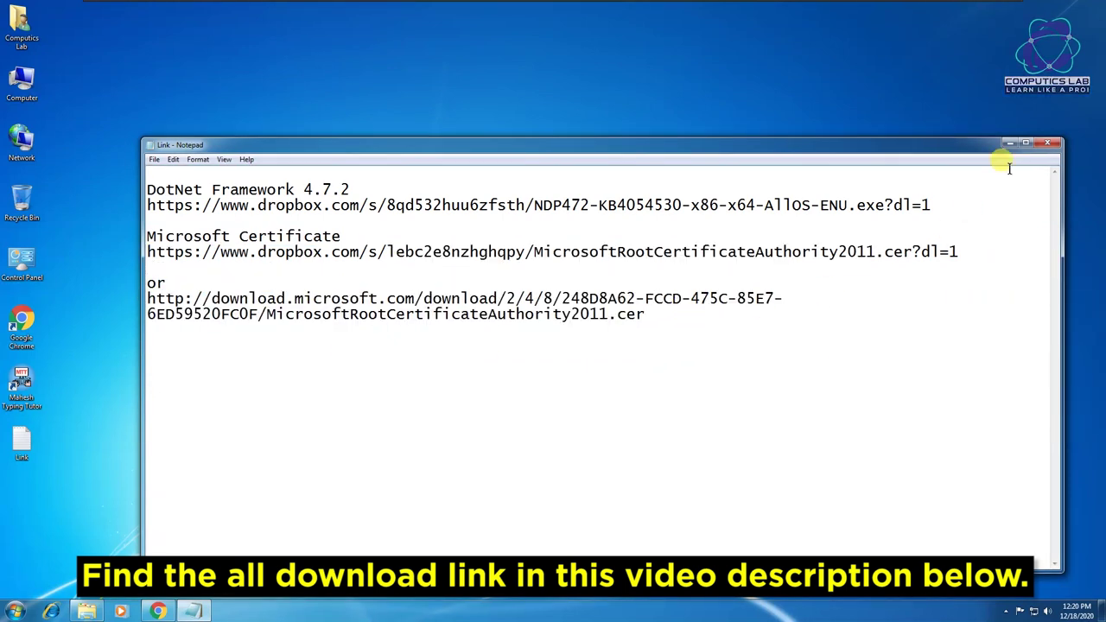
pyautogui.click(1008, 145)
# - Download MicrosoftRootCertificateAuthority2011.cer from the copied link in a new Chrome tab and show the file in its folder
pyautogui.click(157, 611)
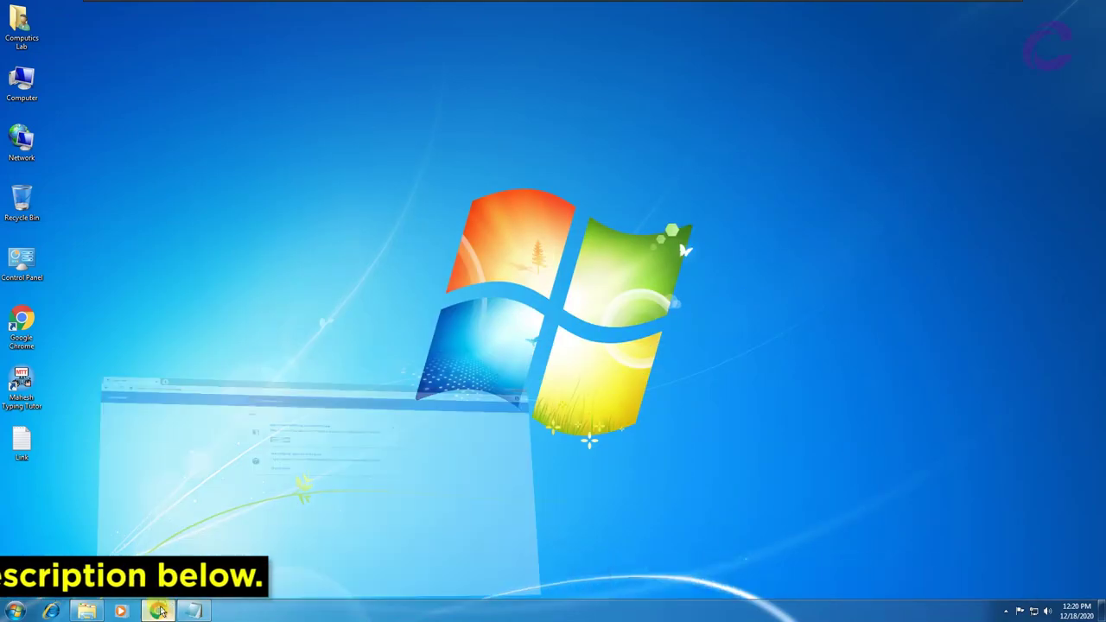
pyautogui.click(153, 11)
pyautogui.rightClick(270, 29)
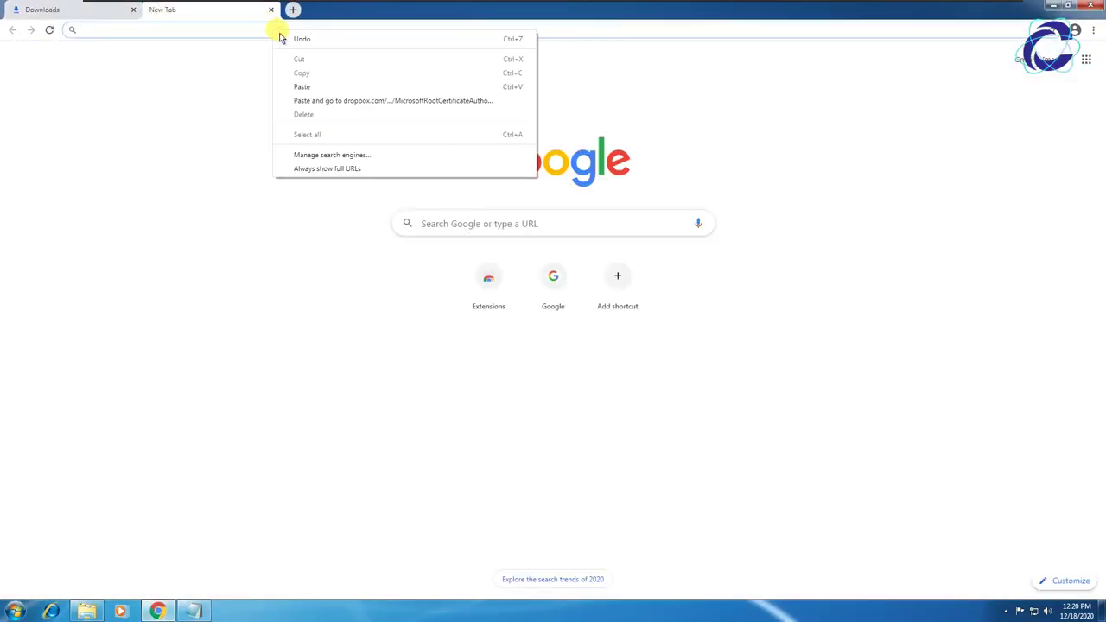
pyautogui.click(489, 101)
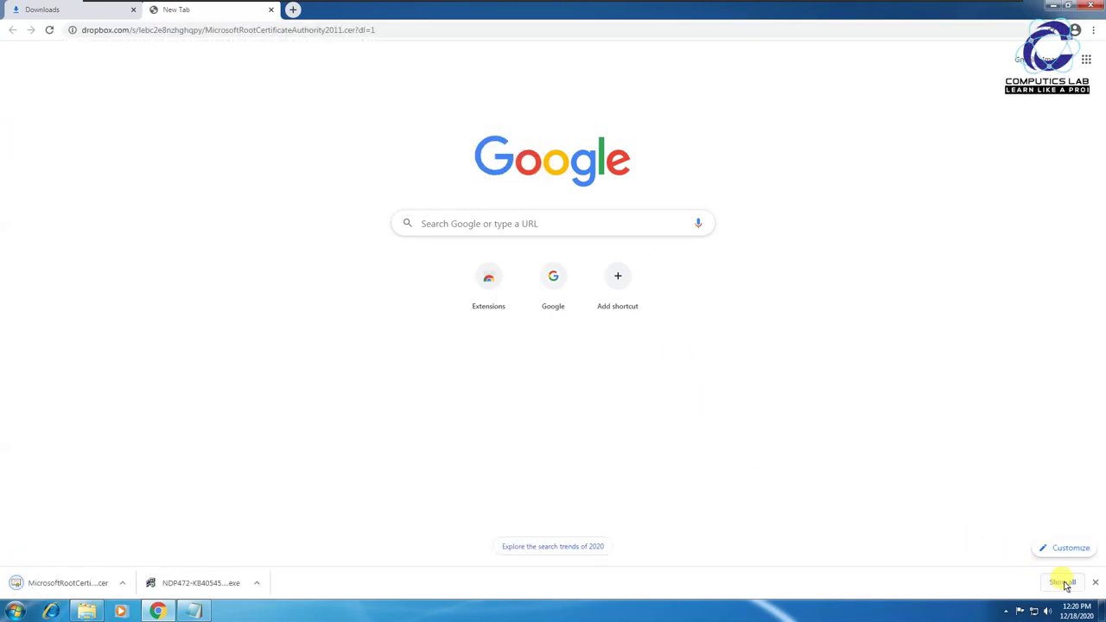
pyautogui.click(1067, 585)
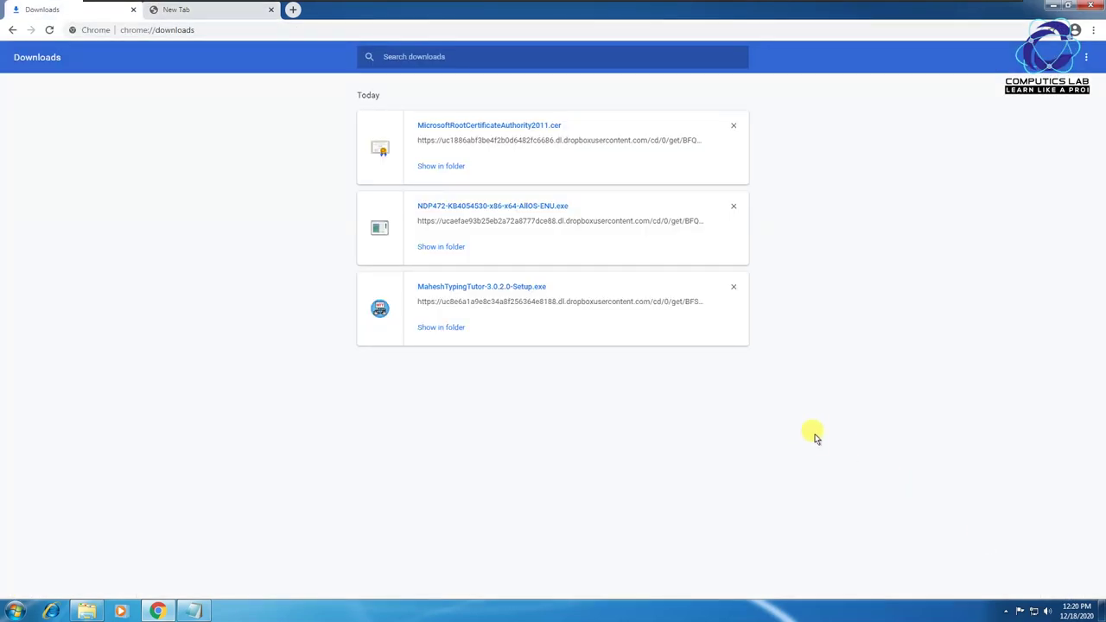
pyautogui.click(438, 167)
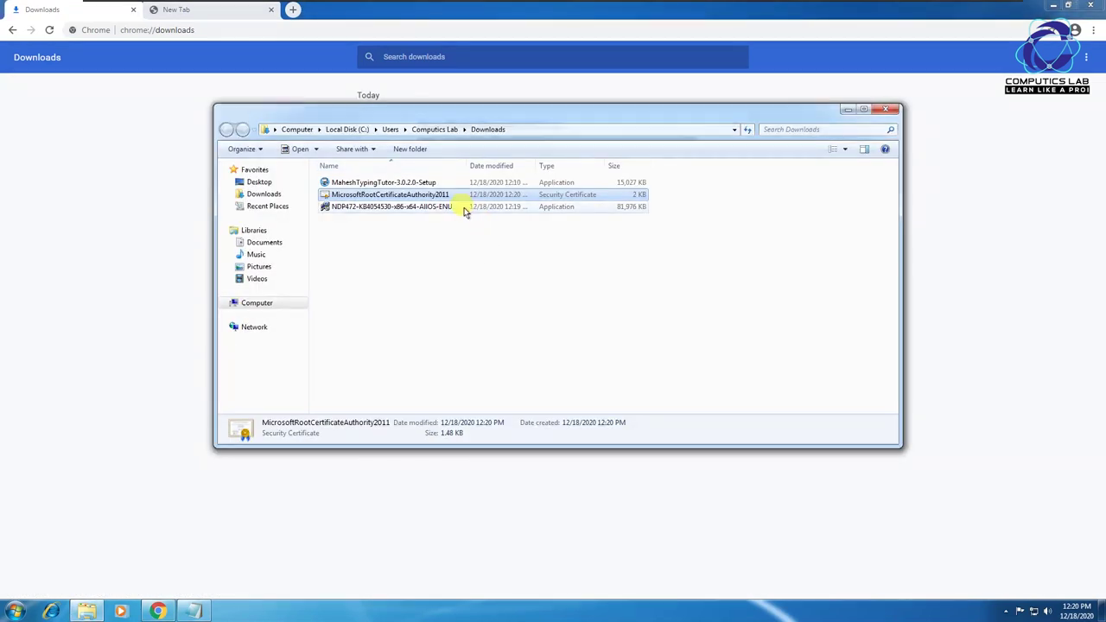
# - Install the MicrosoftRootCertificateAuthority2011 certificate, letting Windows automatically select the certificate store
pyautogui.rightClick(451, 198)
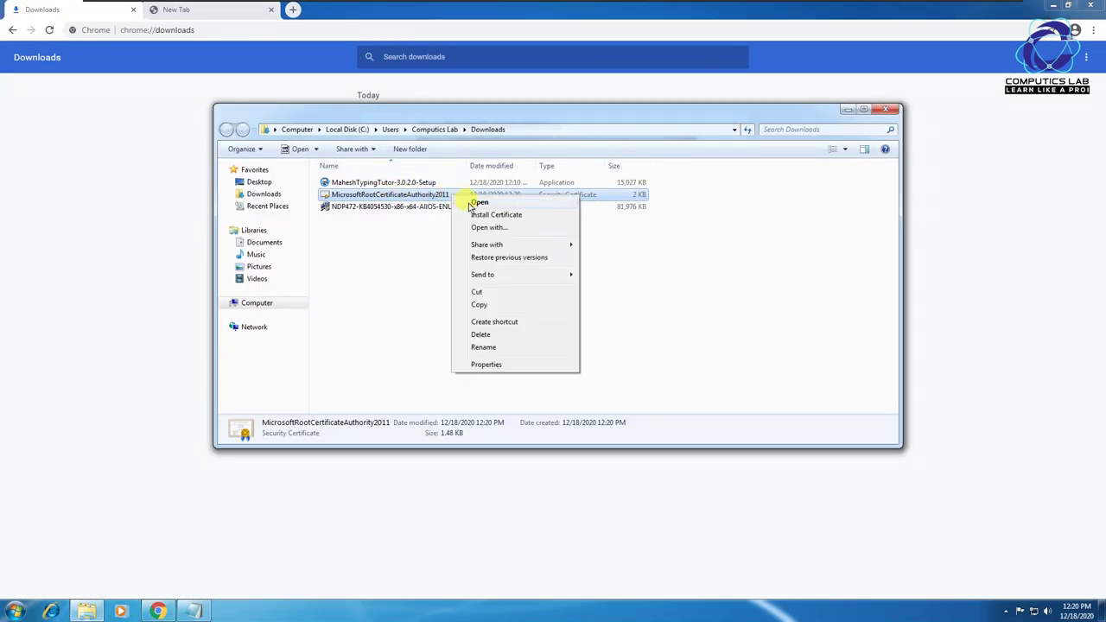
pyautogui.click(546, 216)
pyautogui.click(592, 316)
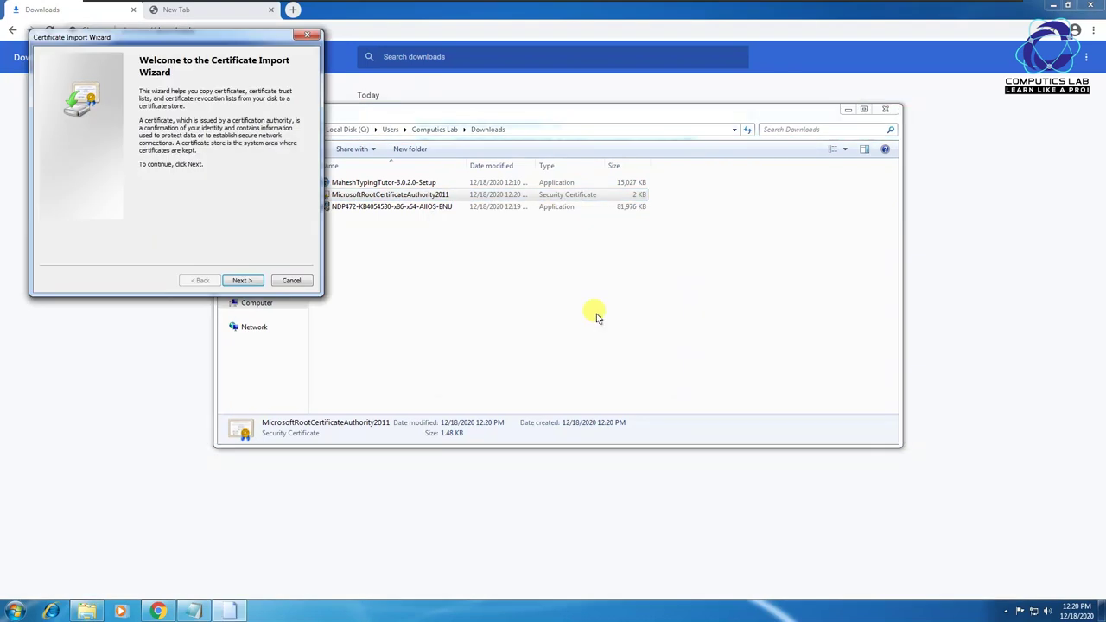
pyautogui.click(251, 282)
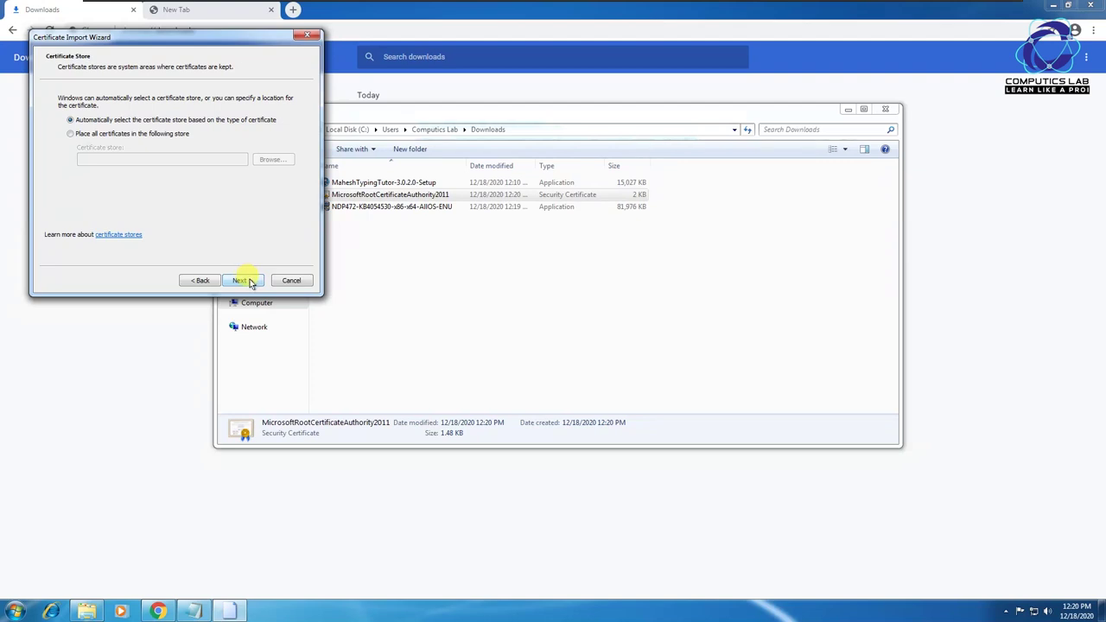
pyautogui.click(250, 282)
pyautogui.click(247, 281)
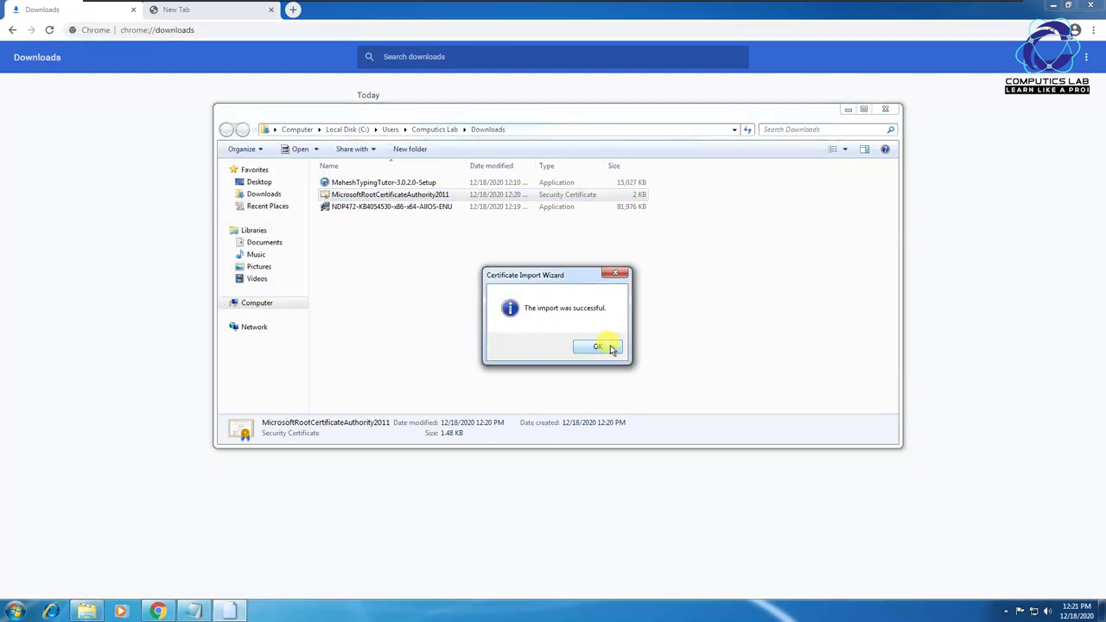
pyautogui.click(610, 348)
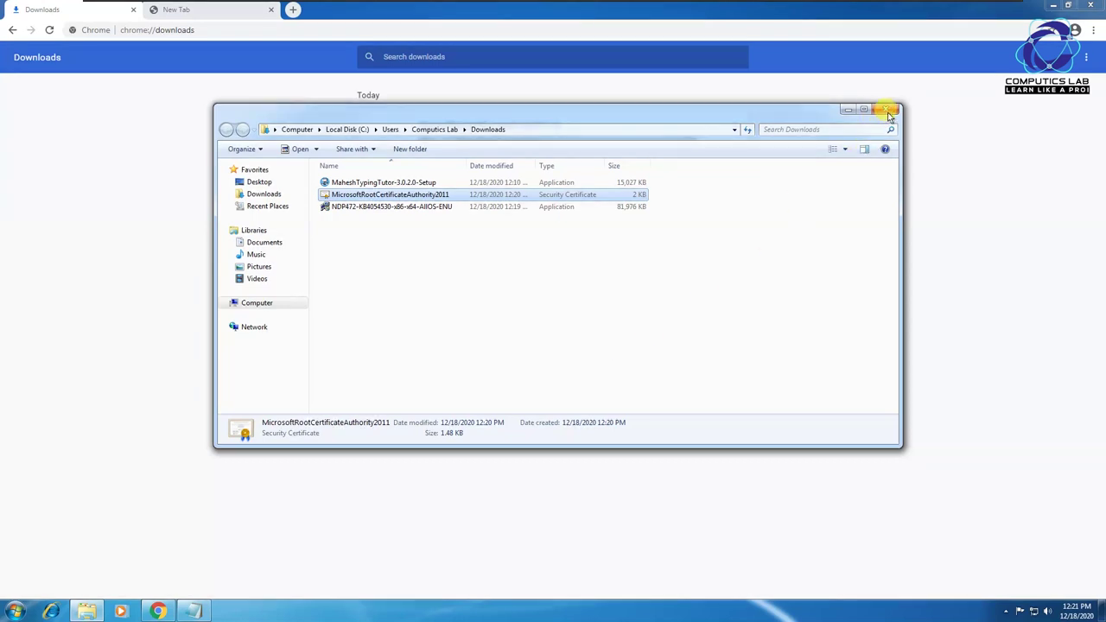
# - Launch the Microsoft Management Console by running mmc and allow it to make changes
pyautogui.click(16, 611)
pyautogui.click(188, 549)
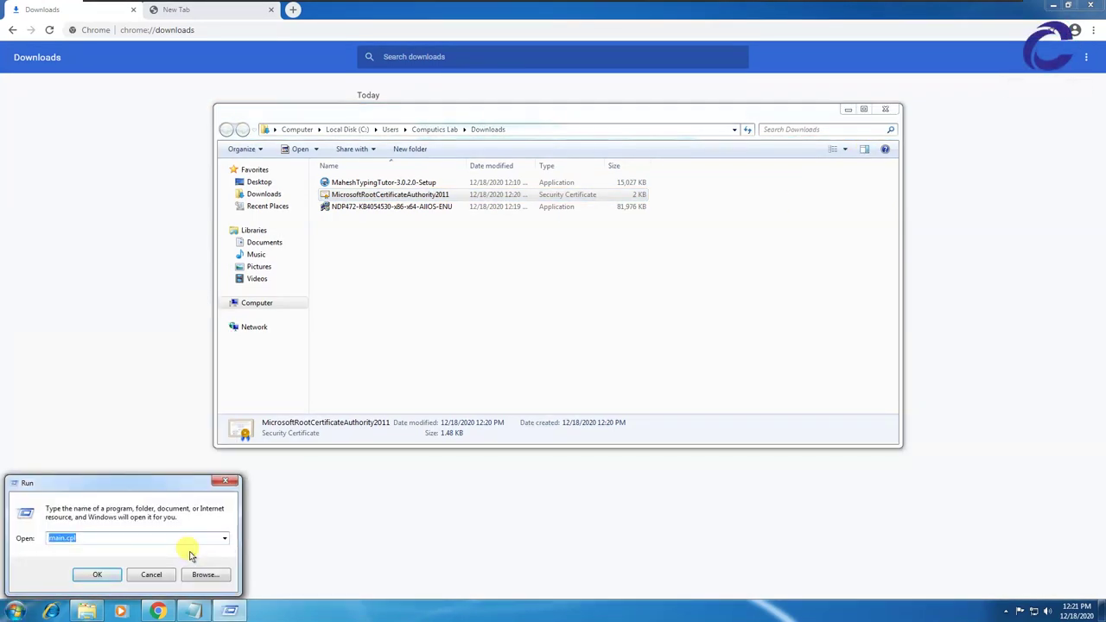
pyautogui.write('mmc')
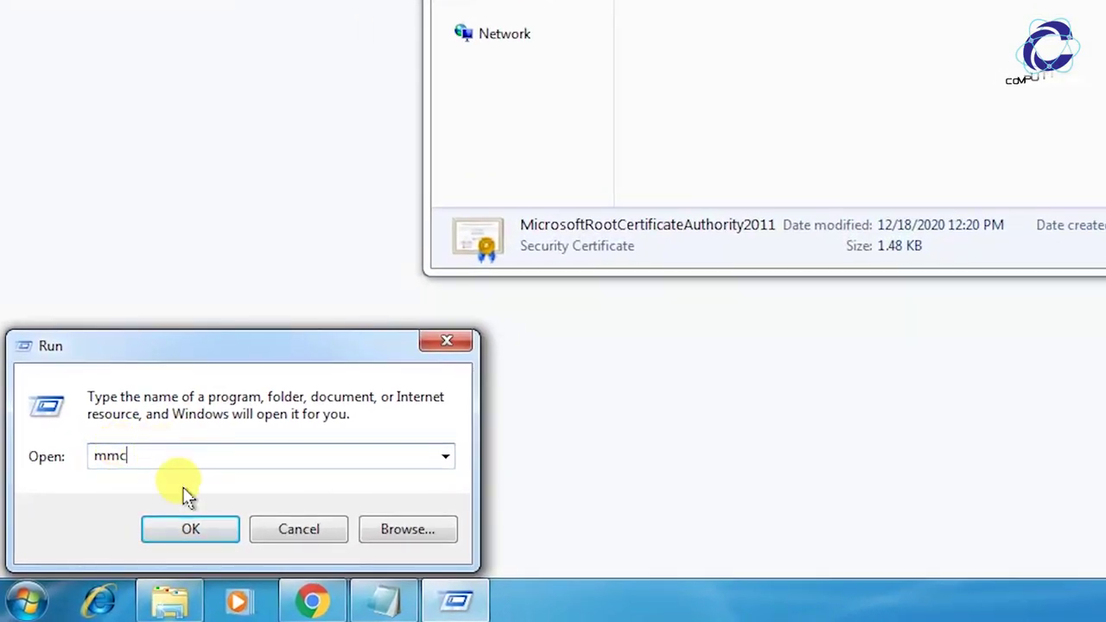
pyautogui.click(215, 530)
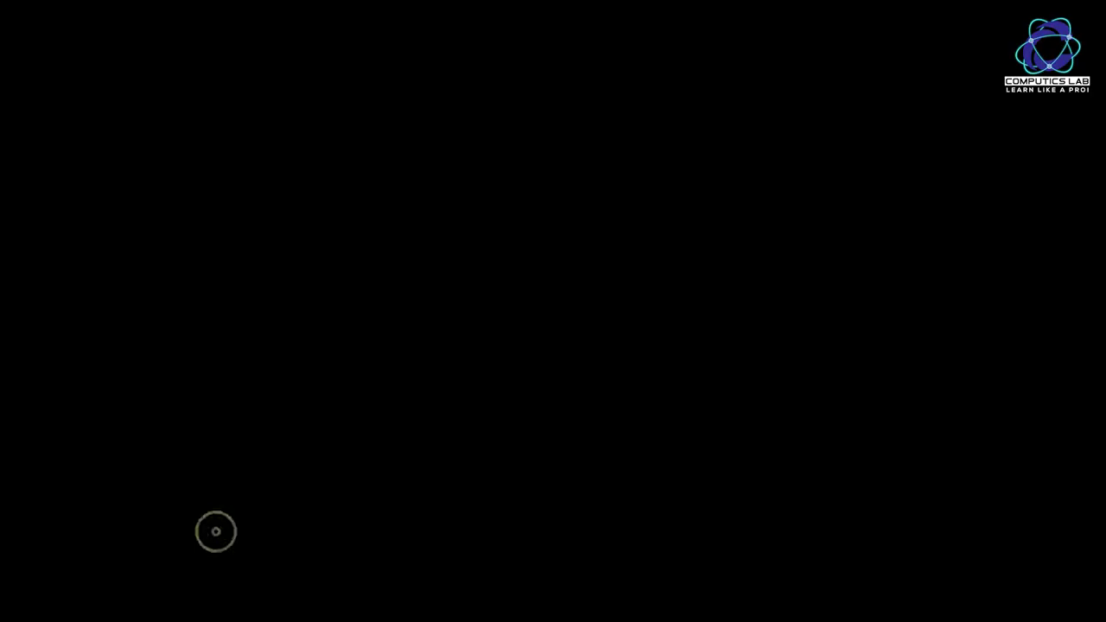
pyautogui.click(263, 530)
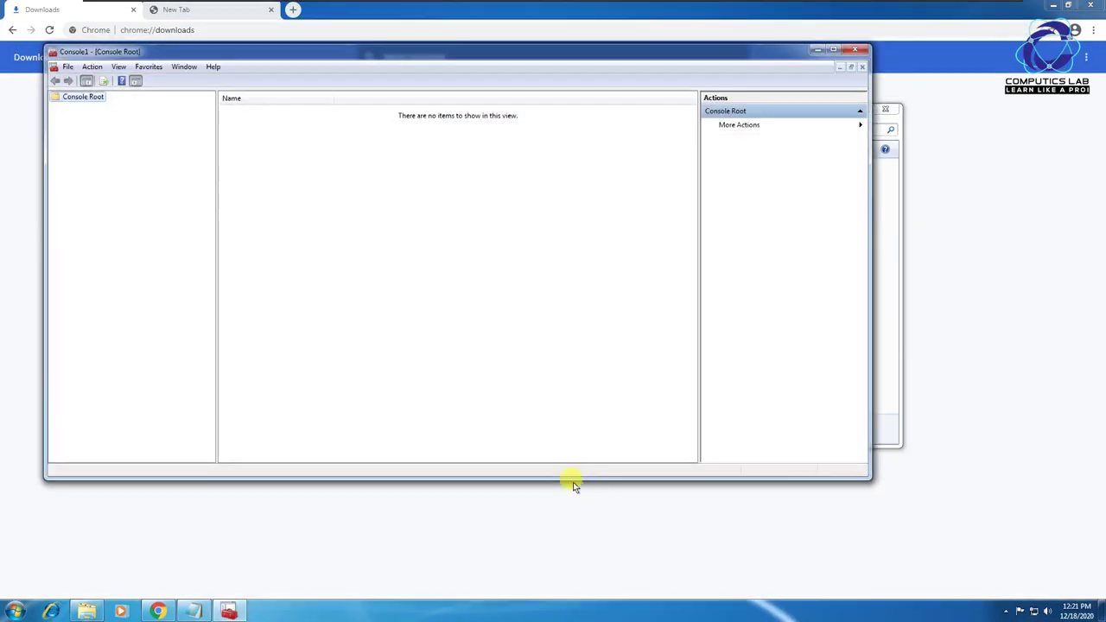
# - Add the Certificates snap-in to the console for the computer account, managing the local computer
pyautogui.click(67, 67)
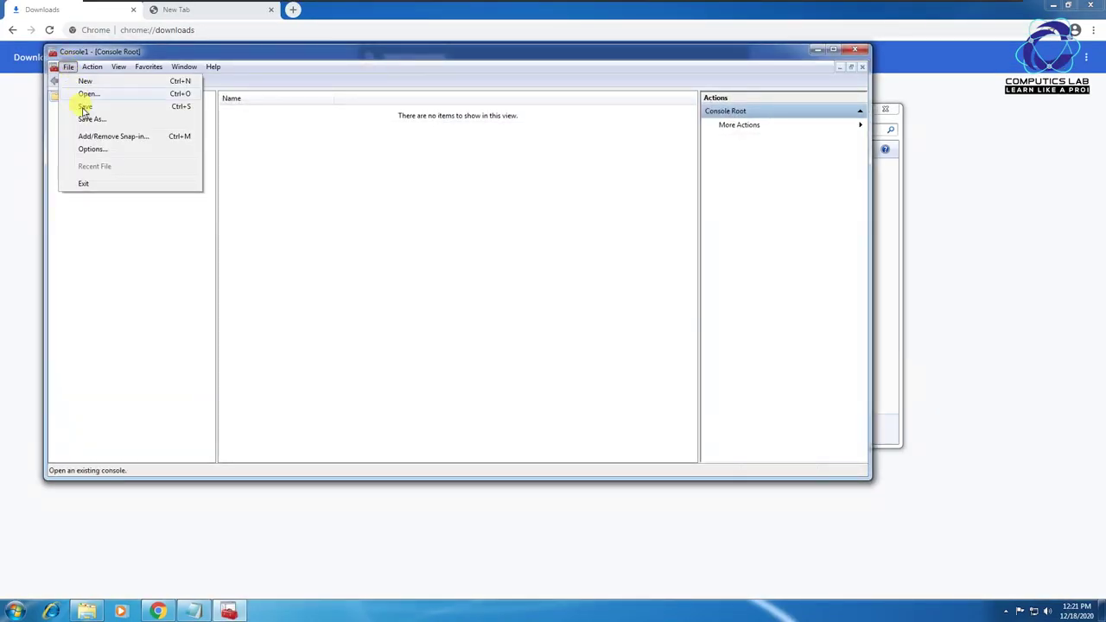
pyautogui.click(173, 136)
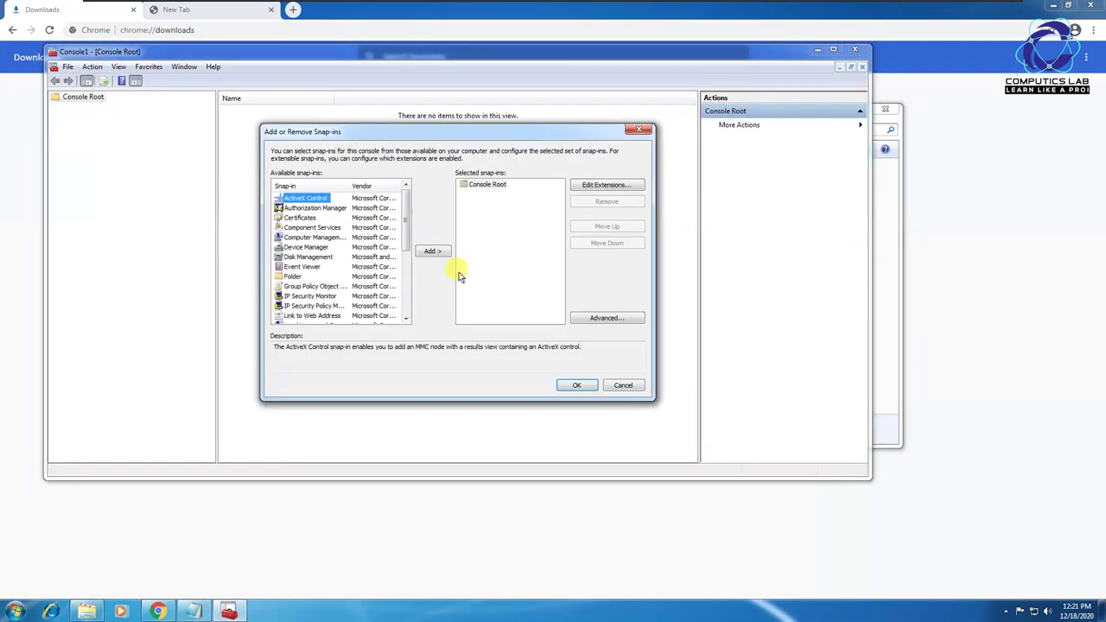
pyautogui.click(301, 218)
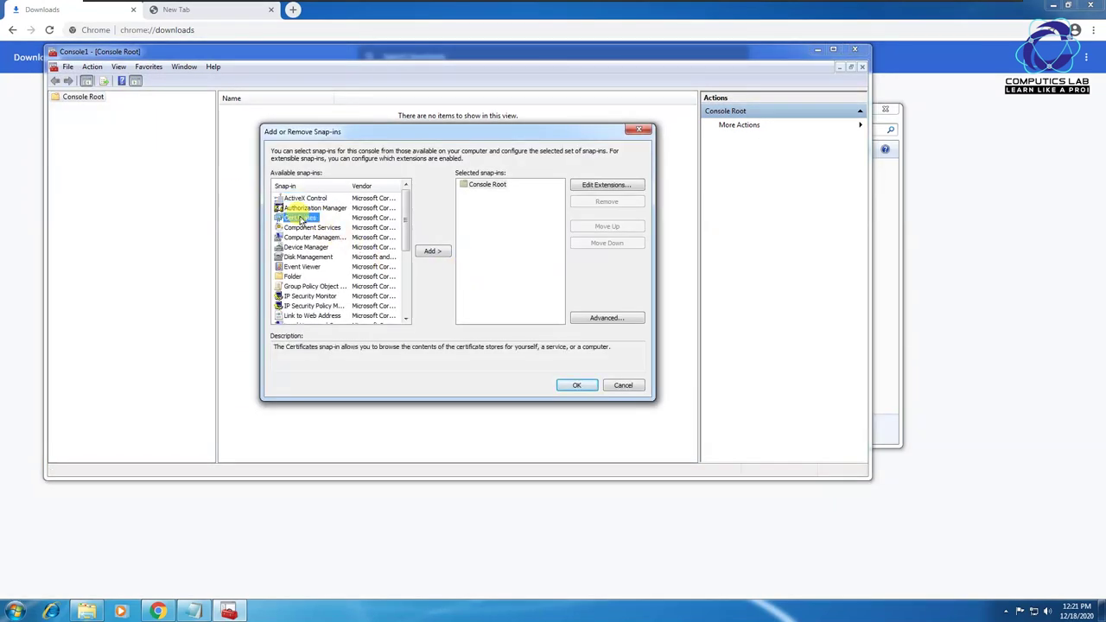
pyautogui.click(440, 251)
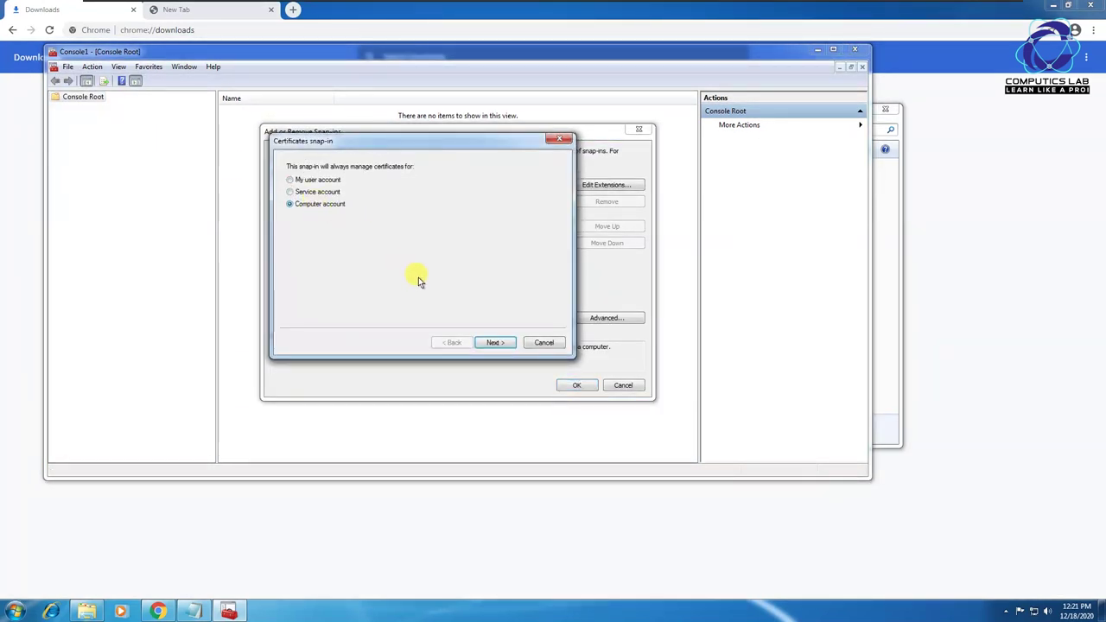
pyautogui.click(499, 342)
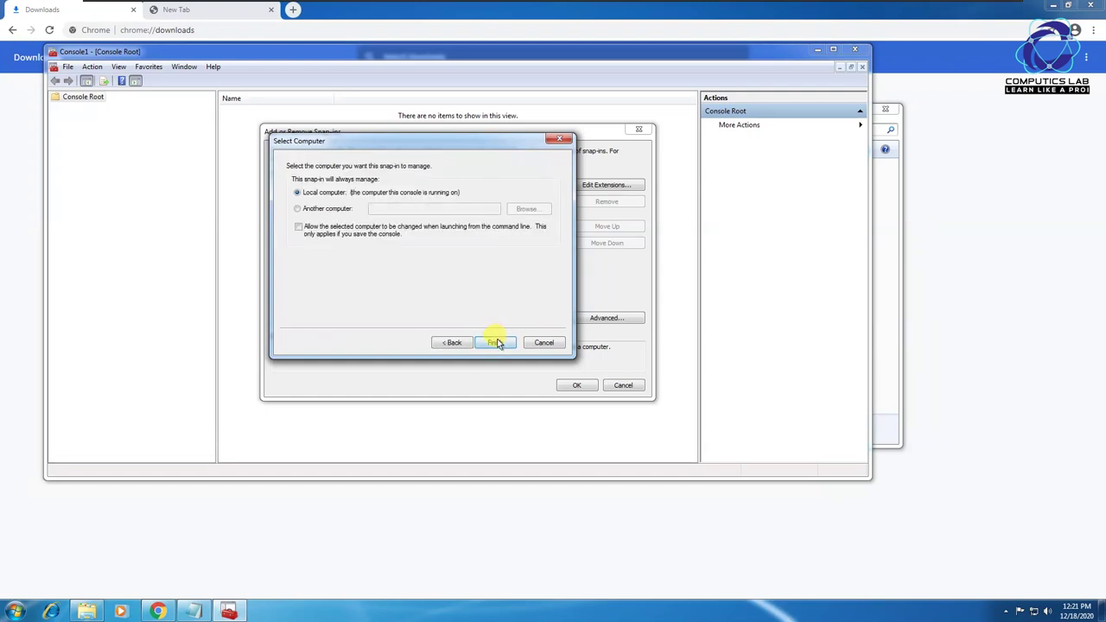
pyautogui.click(498, 343)
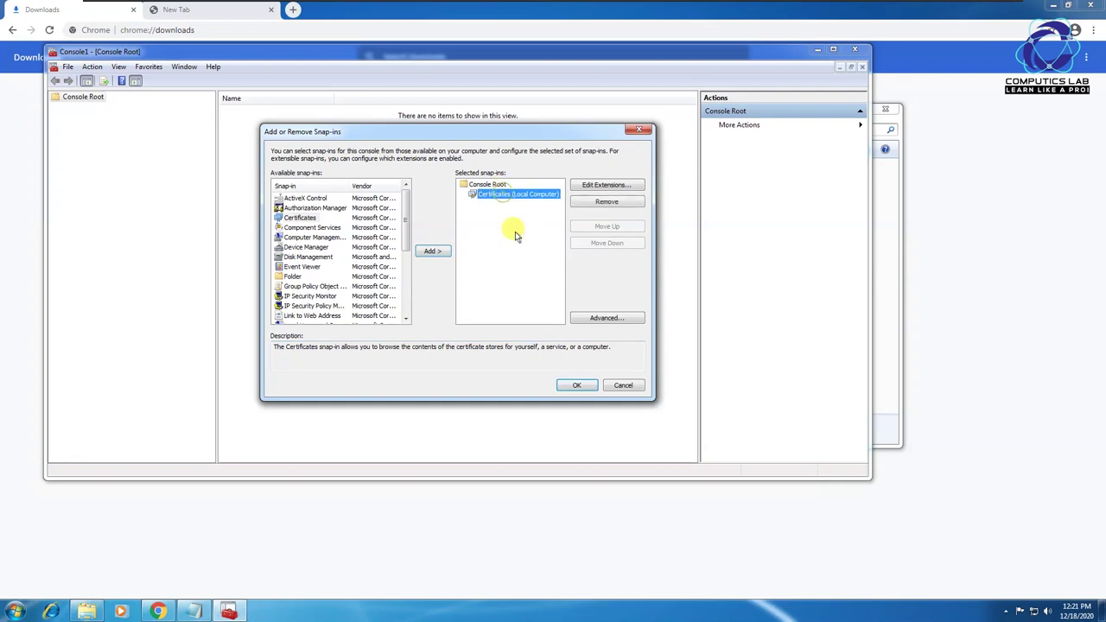
pyautogui.click(577, 386)
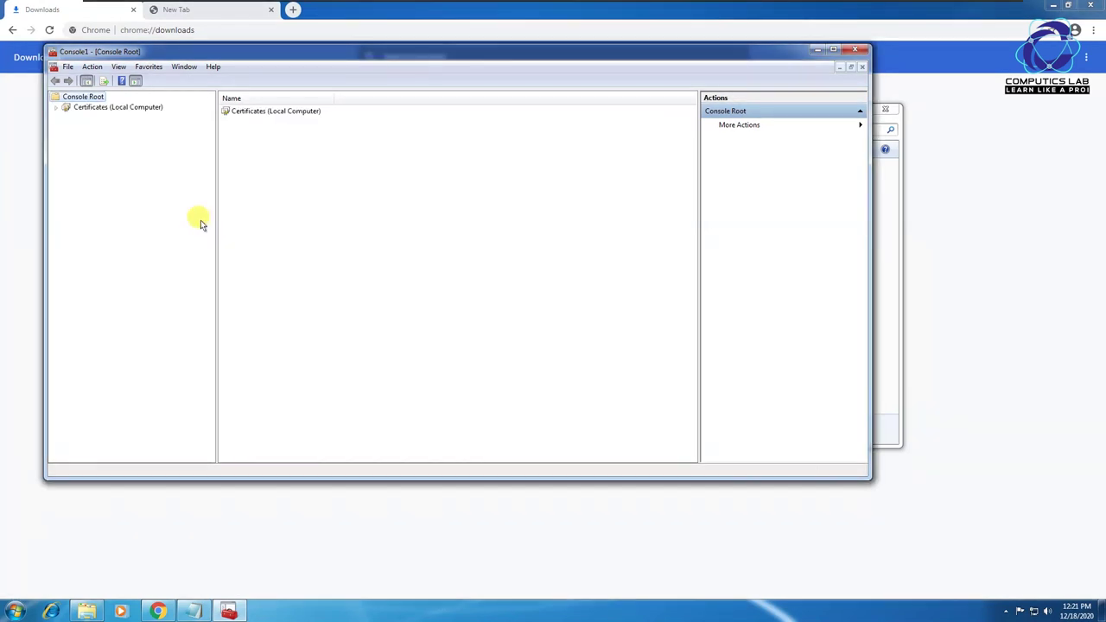
# - Start a certificate import into the local computer's Trusted Root Certification Authorities store and proceed to the file selection
pyautogui.click(56, 108)
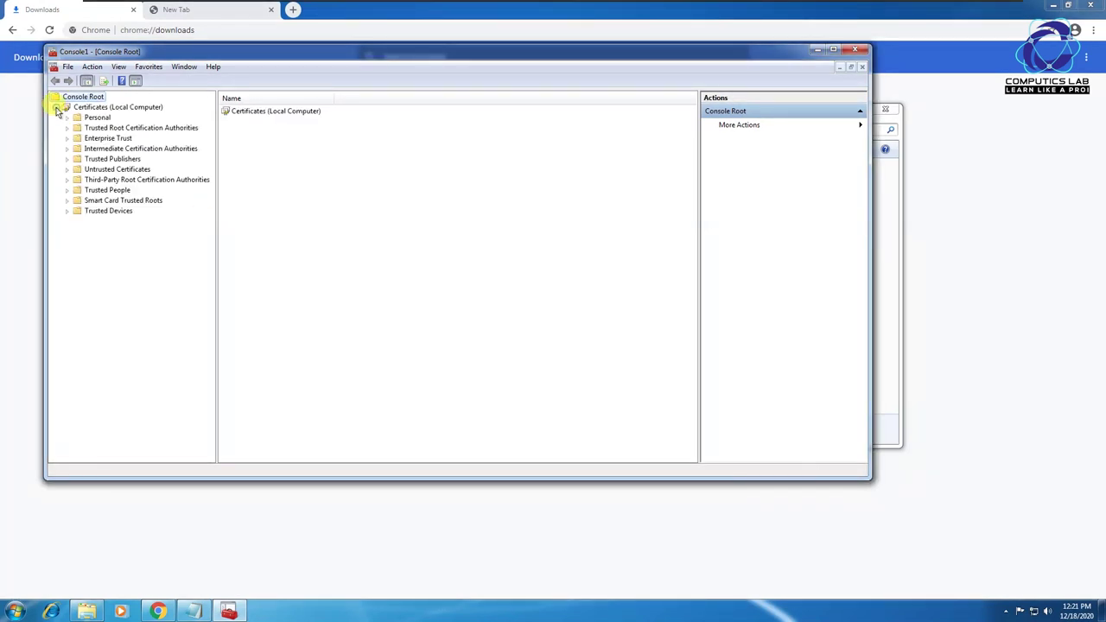
pyautogui.doubleClick(95, 128)
pyautogui.click(112, 139)
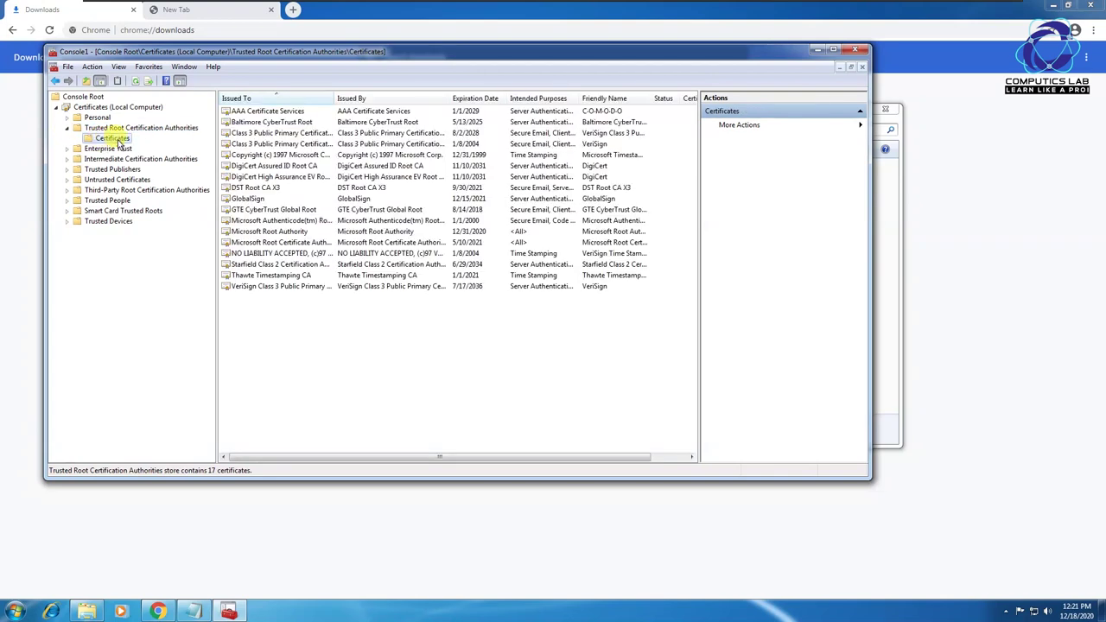
pyautogui.rightClick(119, 142)
pyautogui.moveTo(147, 148)
pyautogui.click(275, 149)
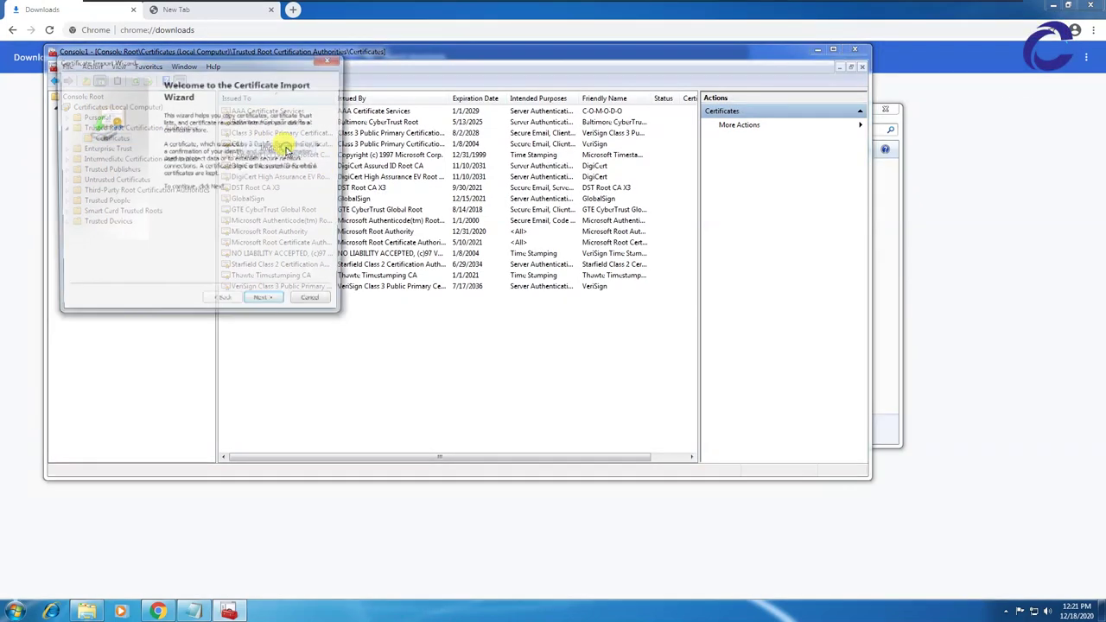
pyautogui.click(273, 304)
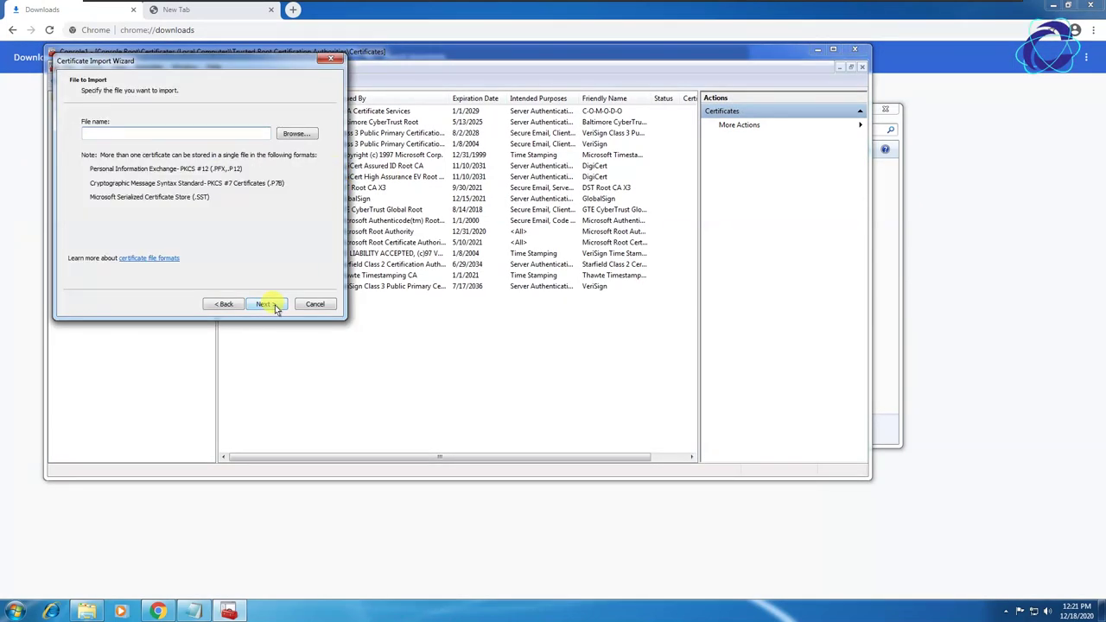
# - Import MicrosoftRootCertificateAuthority2011 from the Downloads folder, then close the console without saving its settings
pyautogui.click(296, 133)
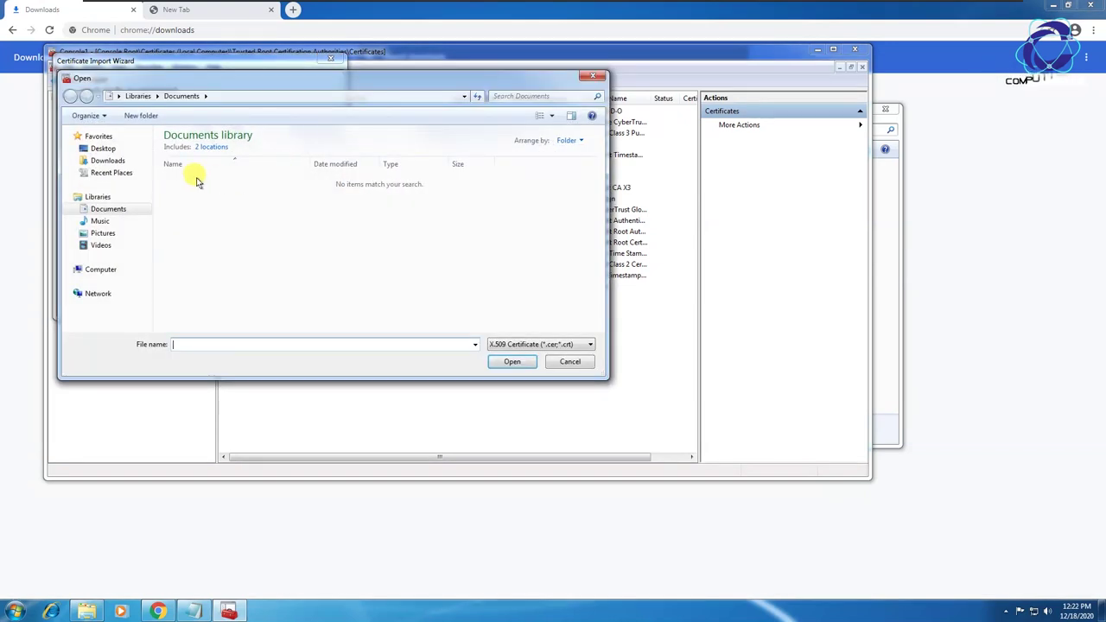
pyautogui.click(110, 162)
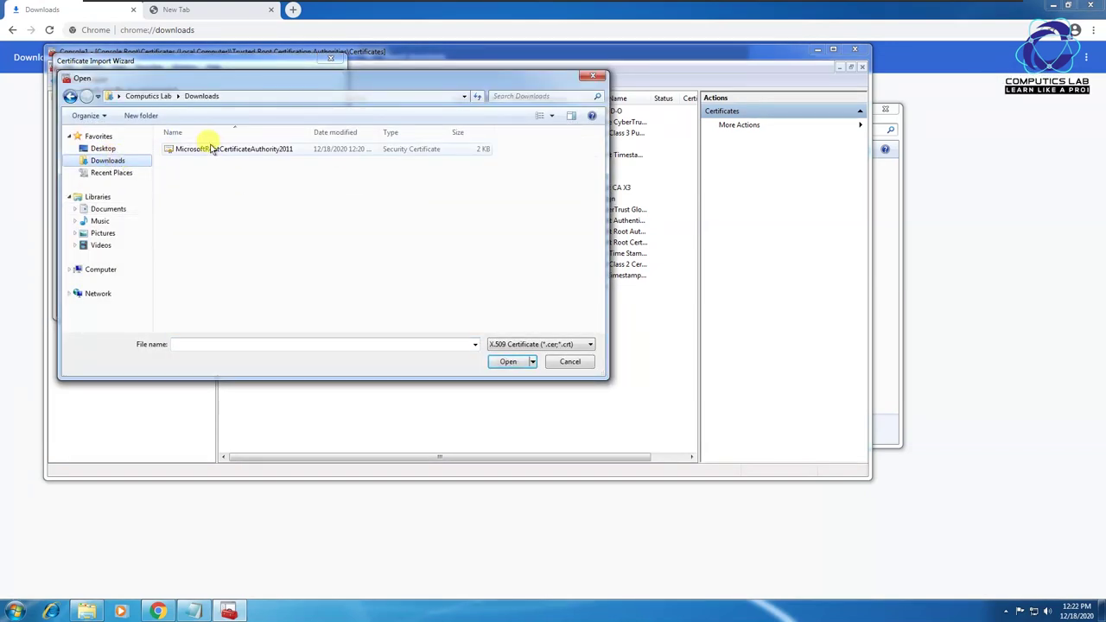
pyautogui.click(255, 149)
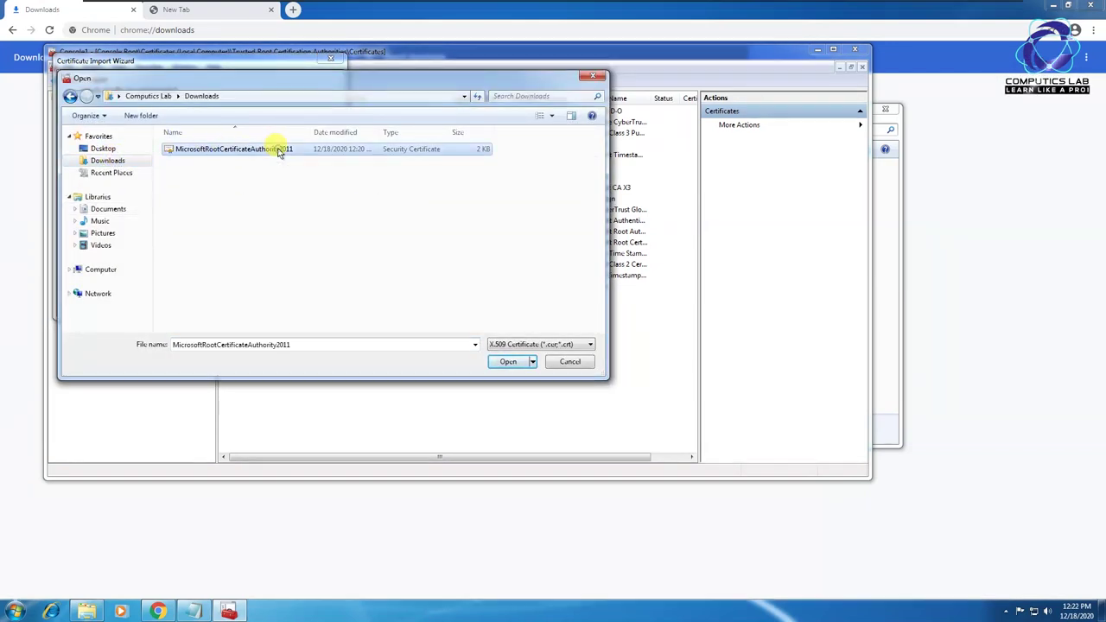
pyautogui.click(509, 362)
pyautogui.click(269, 305)
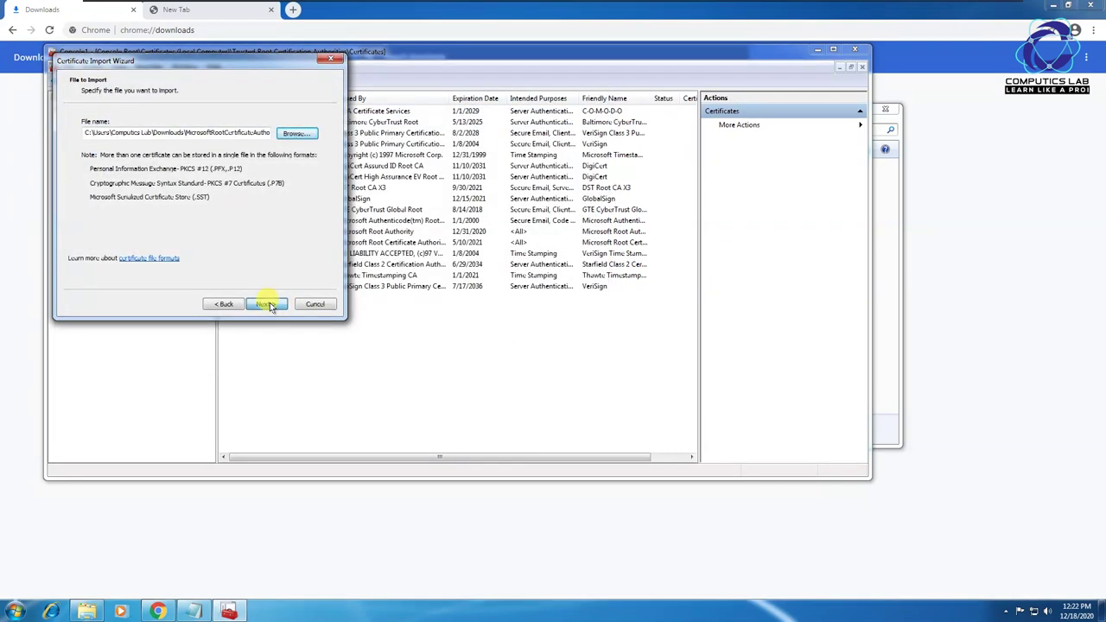
pyautogui.click(269, 305)
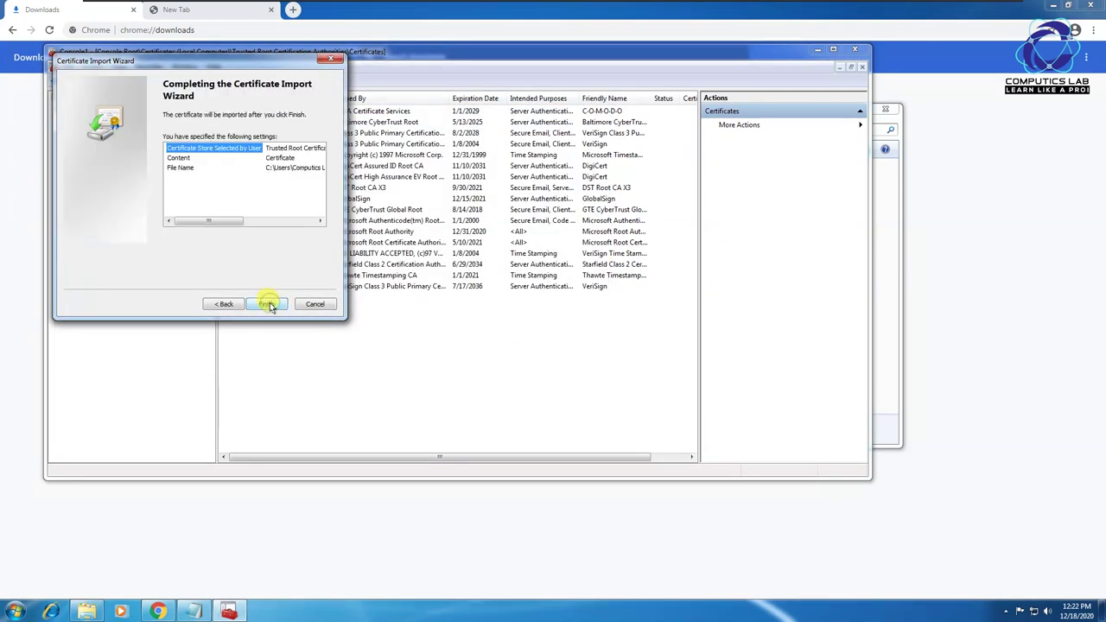
pyautogui.click(269, 305)
pyautogui.click(603, 344)
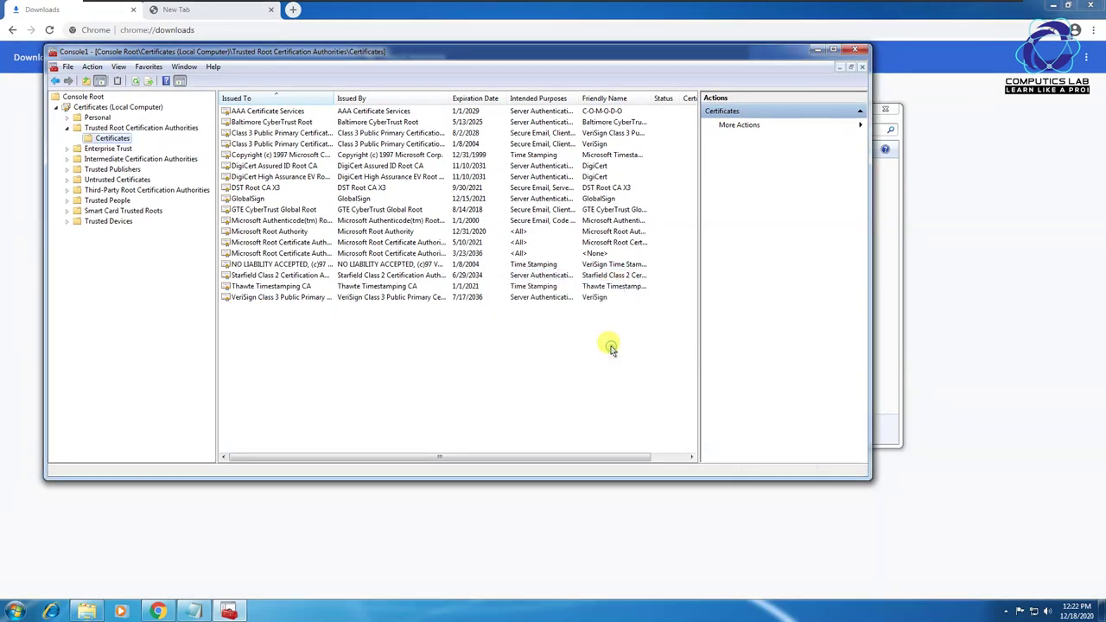
pyautogui.click(862, 54)
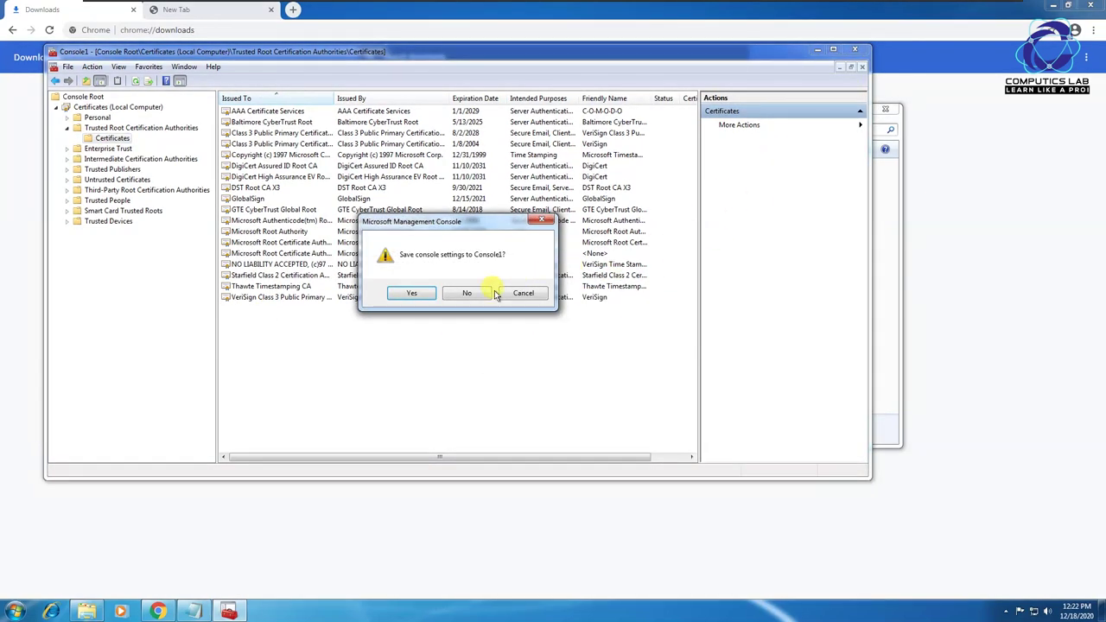
pyautogui.click(468, 293)
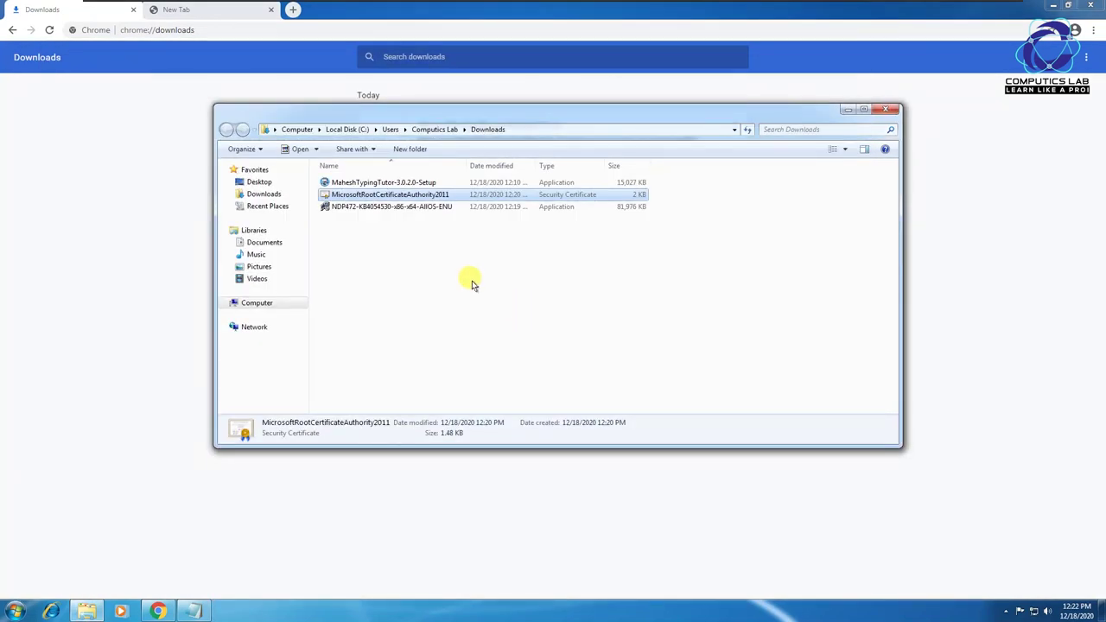
# - Run the NDP472-KB4054530-x86-x64-AllOS-ENU installer as administrator, minimizing Chrome and the Downloads window
pyautogui.click(389, 207)
pyautogui.click(1053, 6)
pyautogui.moveTo(605, 111); pyautogui.dragTo(621, 105)
pyautogui.rightClick(427, 202)
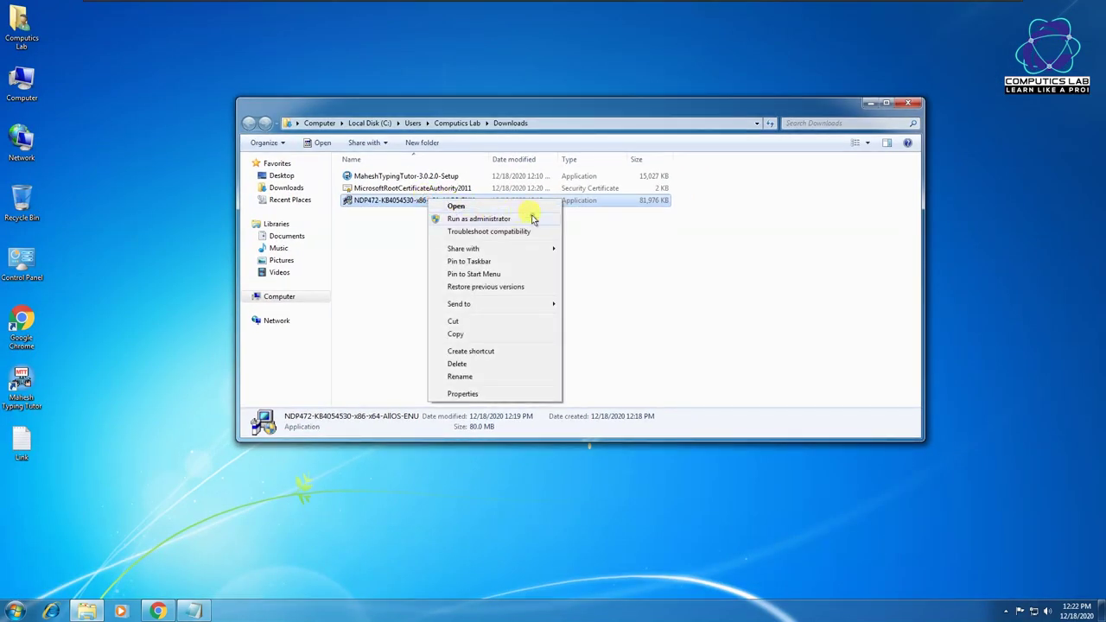
pyautogui.click(532, 219)
pyautogui.click(626, 299)
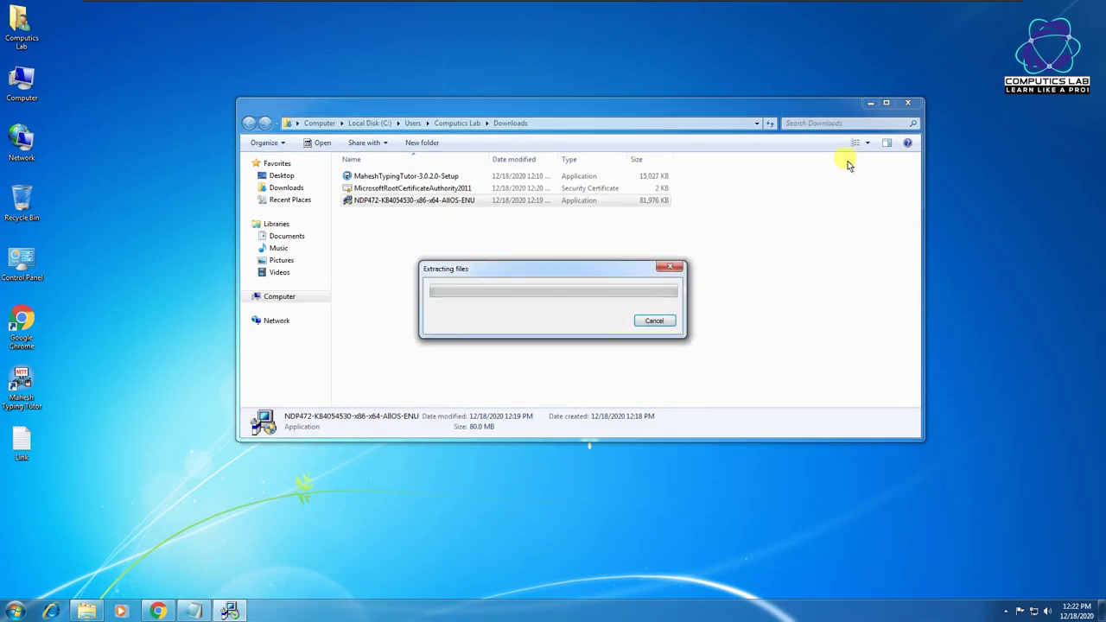
pyautogui.click(871, 102)
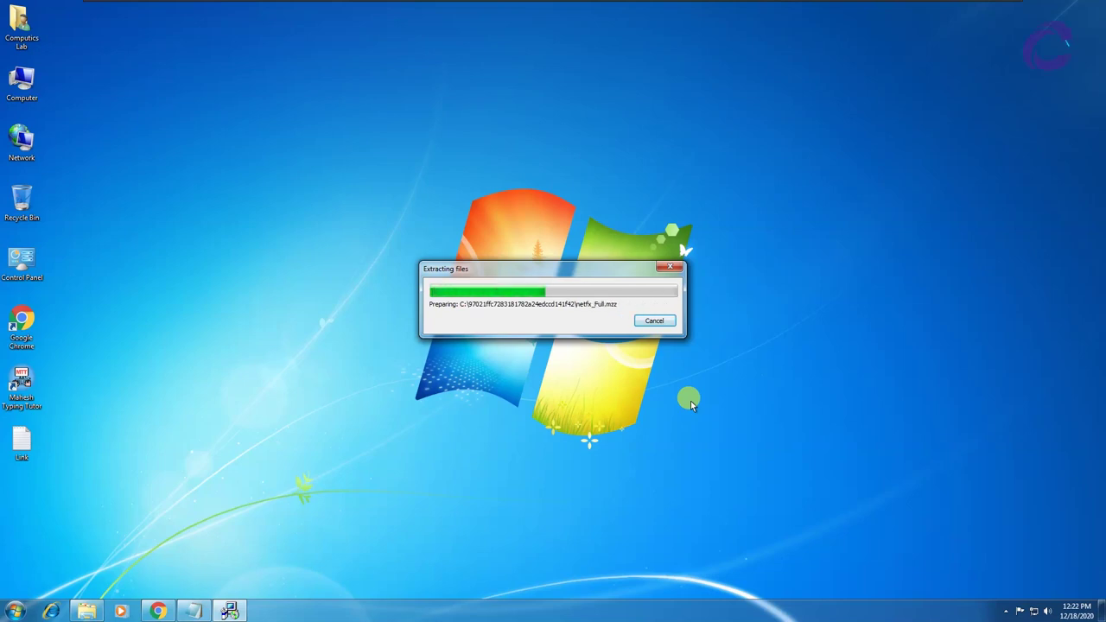
# - Accept the license terms, install .NET Framework 4.7.2 and finish the setup
pyautogui.click(493, 376)
pyautogui.click(621, 432)
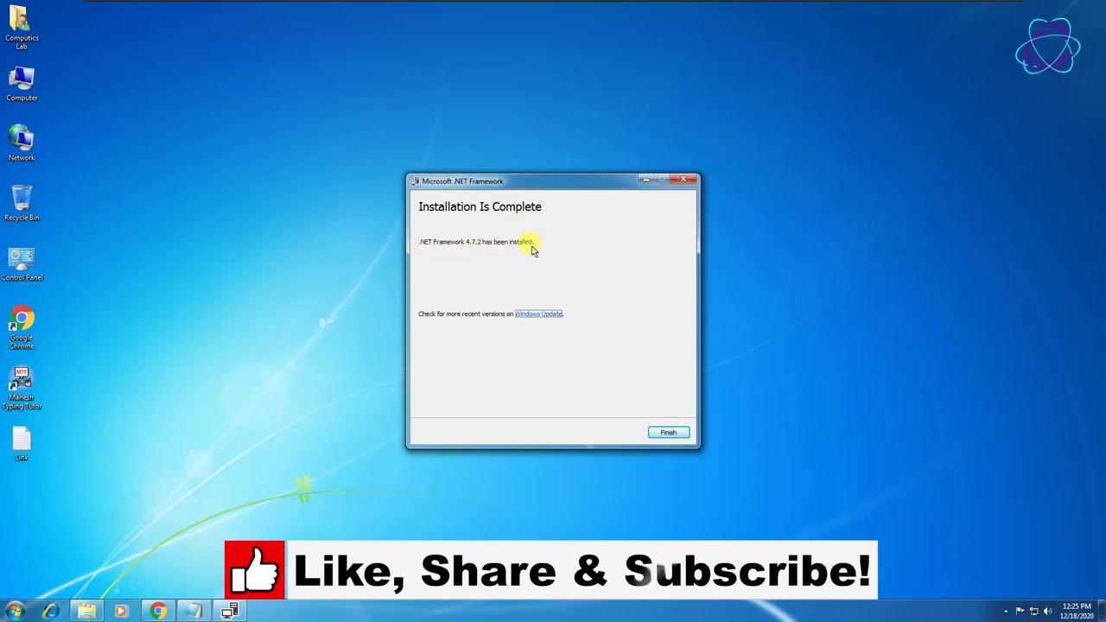
pyautogui.click(671, 433)
# - Launch Mahesh Typing Tutor from its desktop shortcut
pyautogui.rightClick(439, 223)
pyautogui.rightClick(379, 241)
pyautogui.click(283, 316)
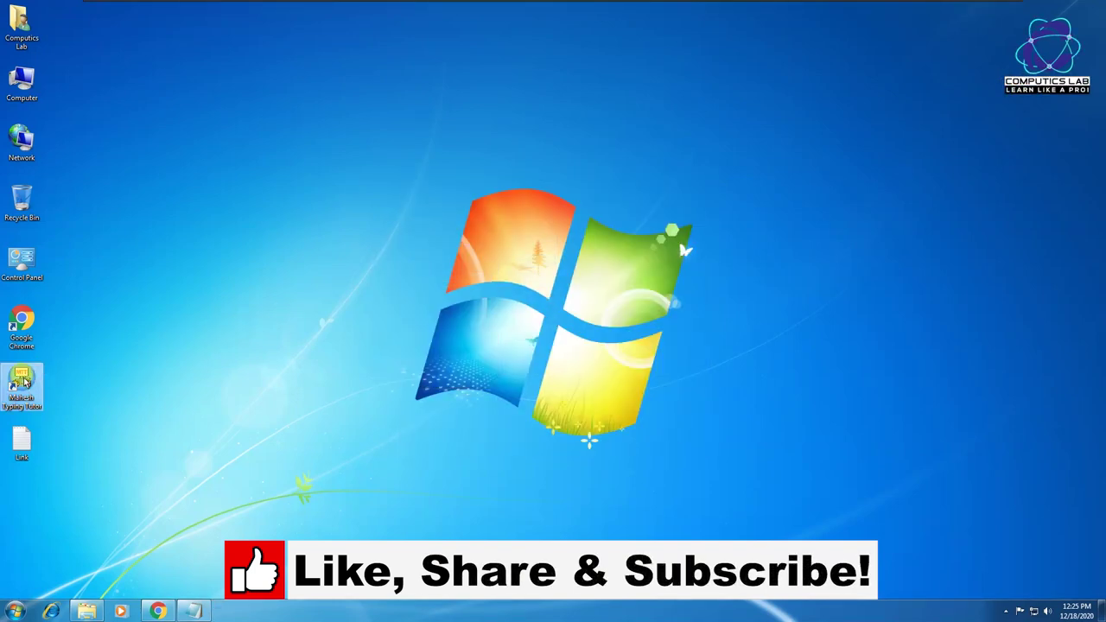
pyautogui.rightClick(33, 387)
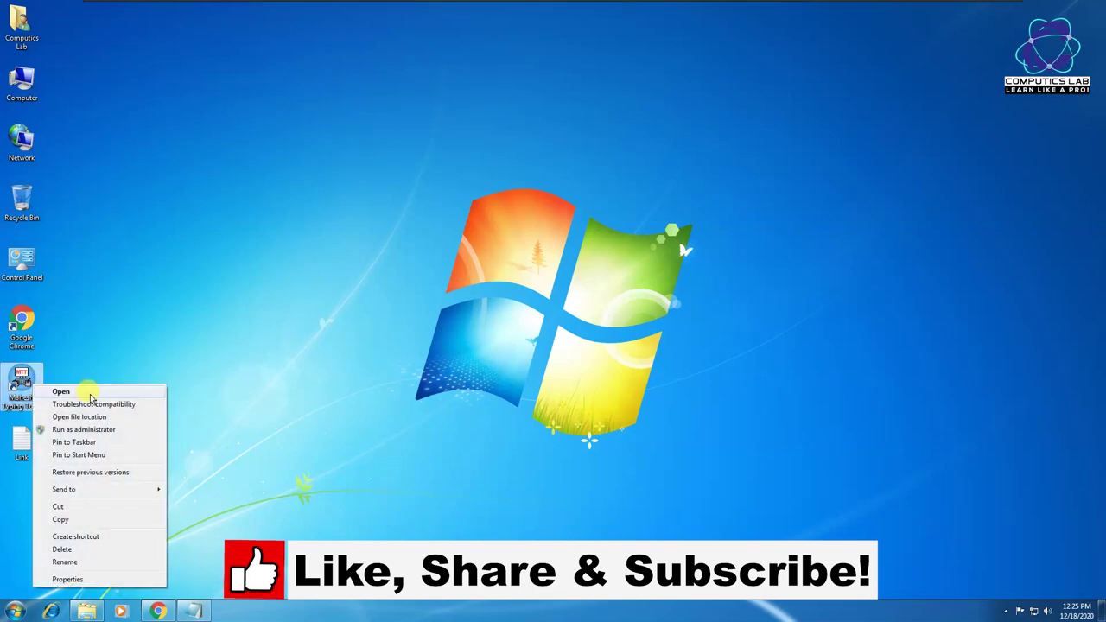